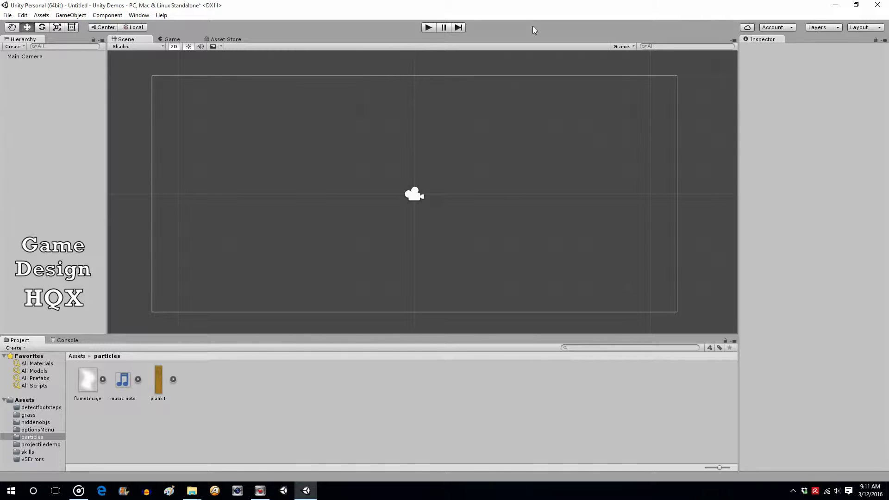
Add a Particle System via GameObject menu and expand its Renderer module.
left_click(70, 16)
mouse_move(75, 67)
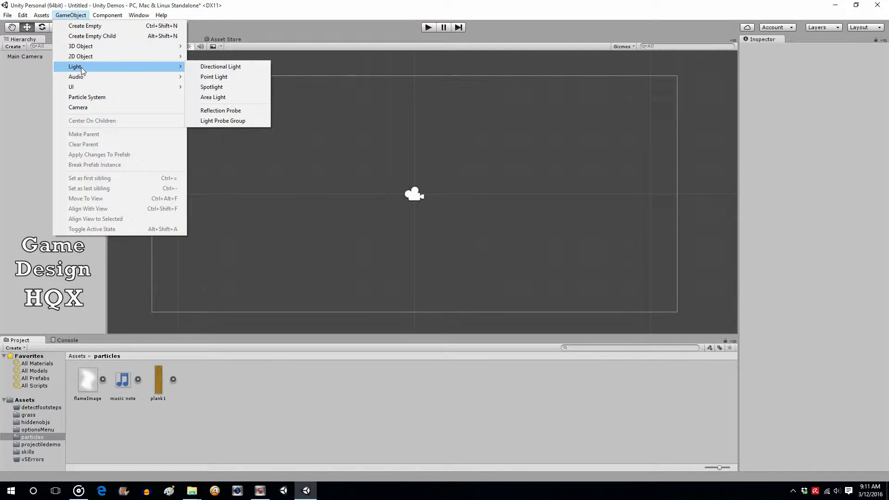
left_click(90, 98)
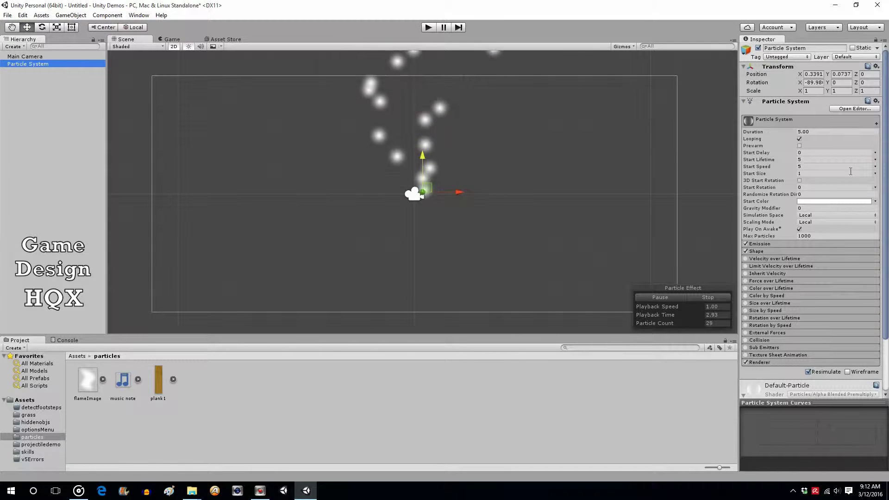
left_click_drag(883, 142, 885, 195)
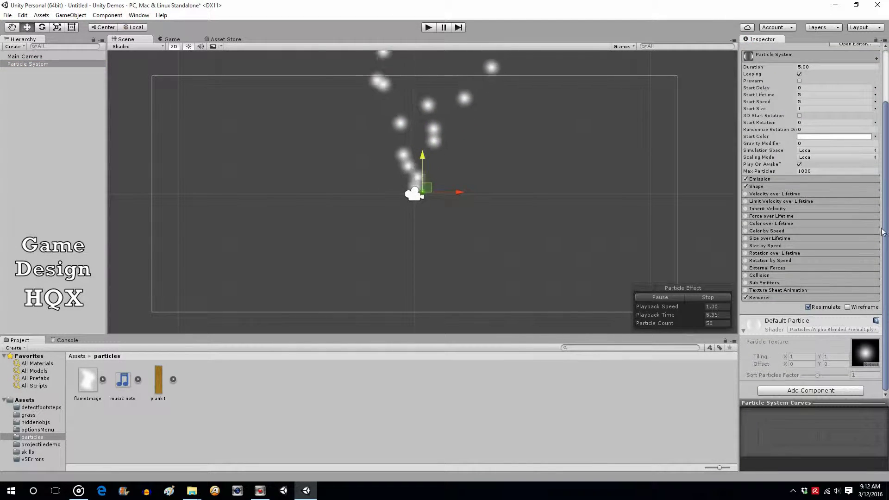
left_click(783, 298)
scroll(785, 295, "down", 2)
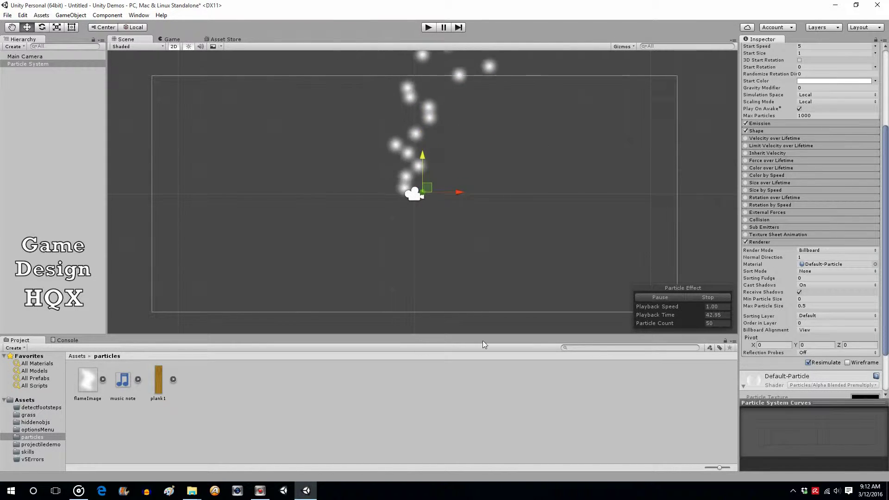
Create a new Material asset in the particles folder named flameMat.
right_click(208, 373)
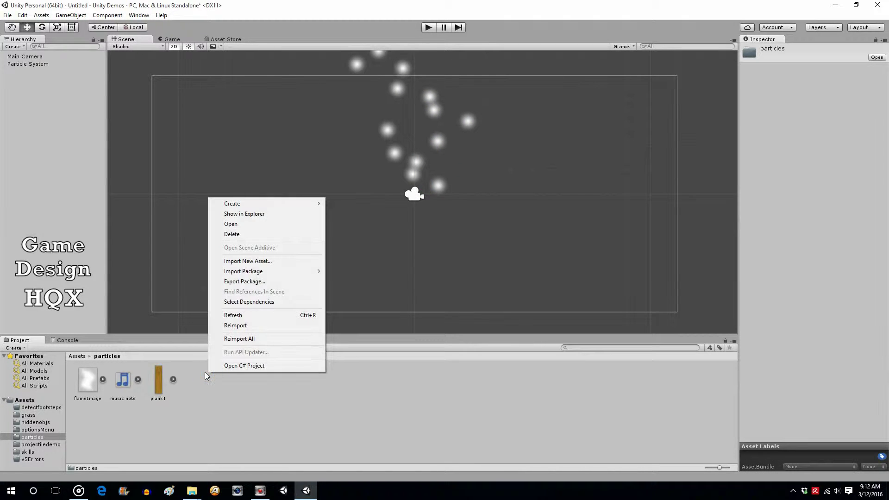
mouse_move(268, 204)
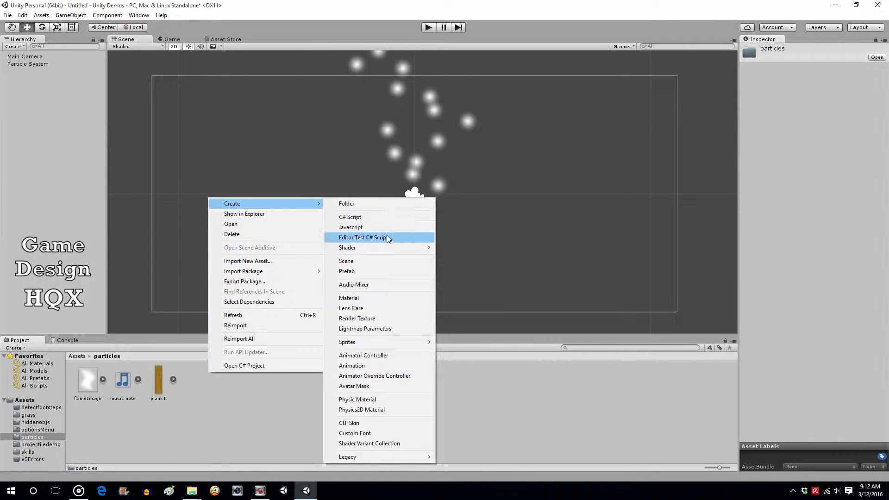
left_click(369, 300)
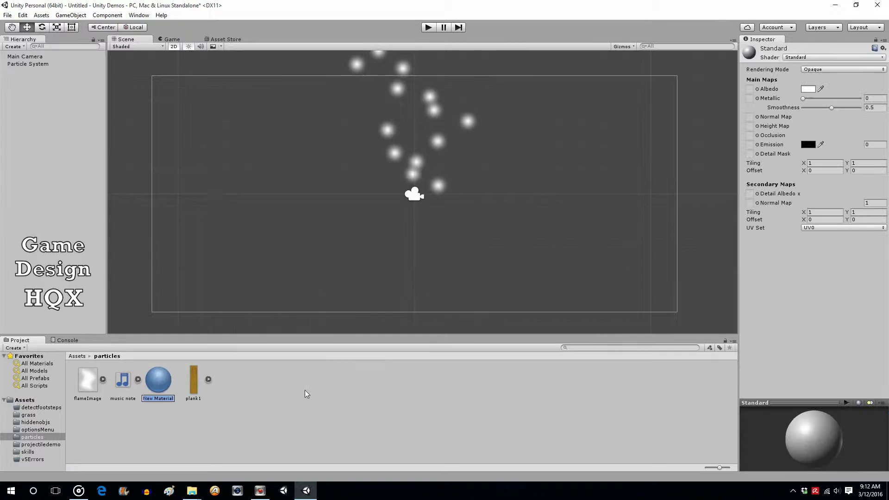
type("flame")
type("Mat")
left_click(306, 391)
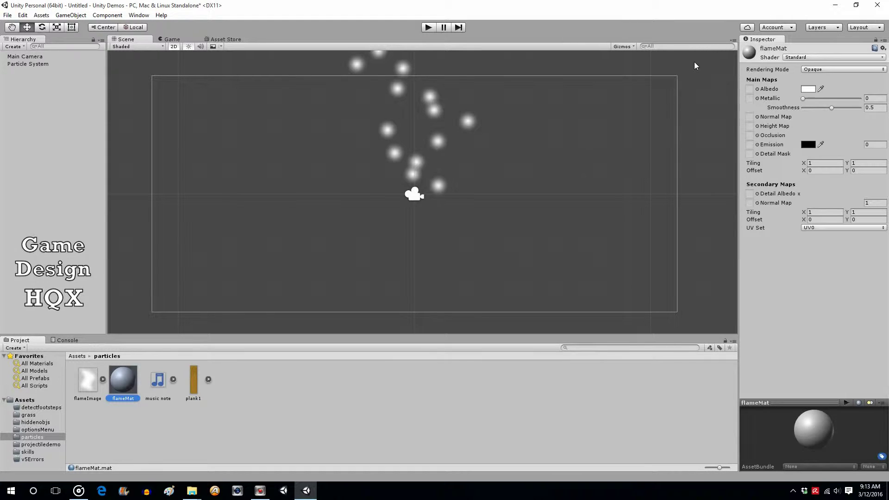
Assign the flameImage texture to flameMat's Albedo slot.
left_click(758, 89)
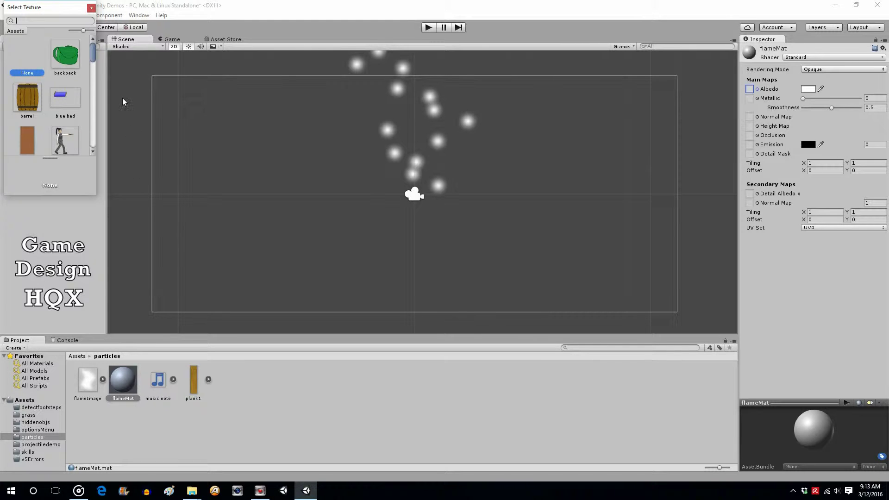
left_click_drag(93, 52, 93, 73)
left_click(26, 99)
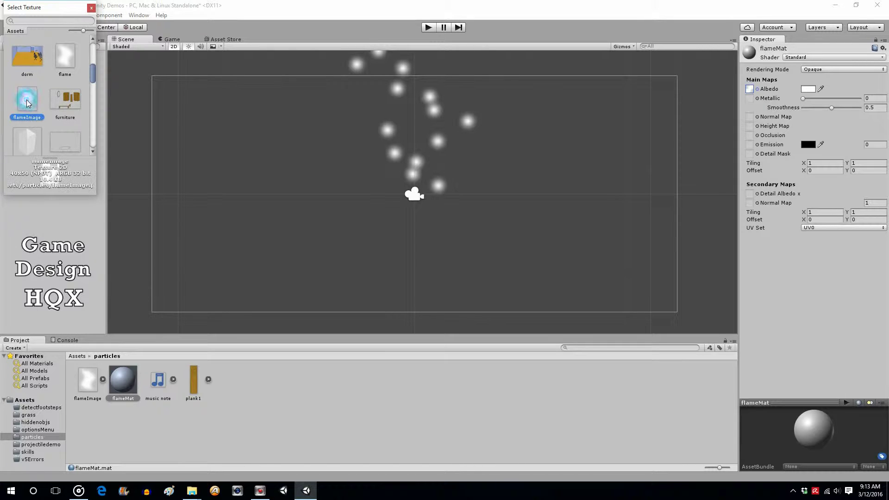
left_click(92, 8)
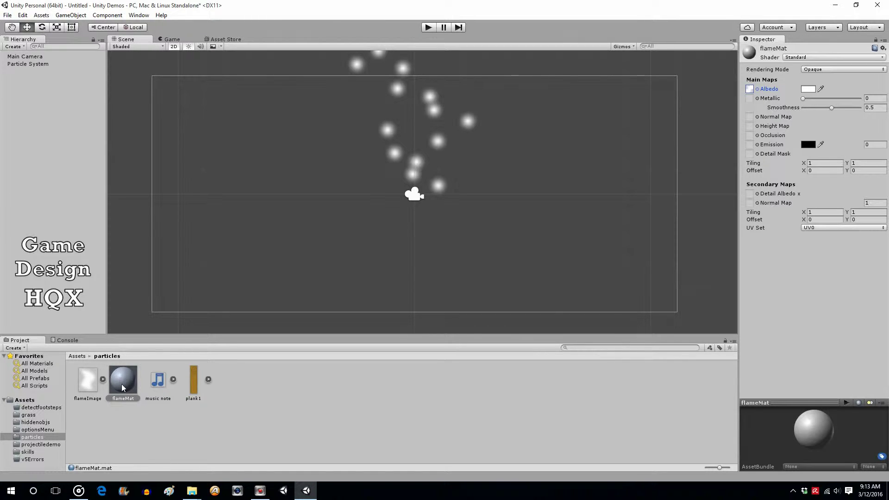
Set the Particle System's Renderer material to flameMat.
left_click(35, 64)
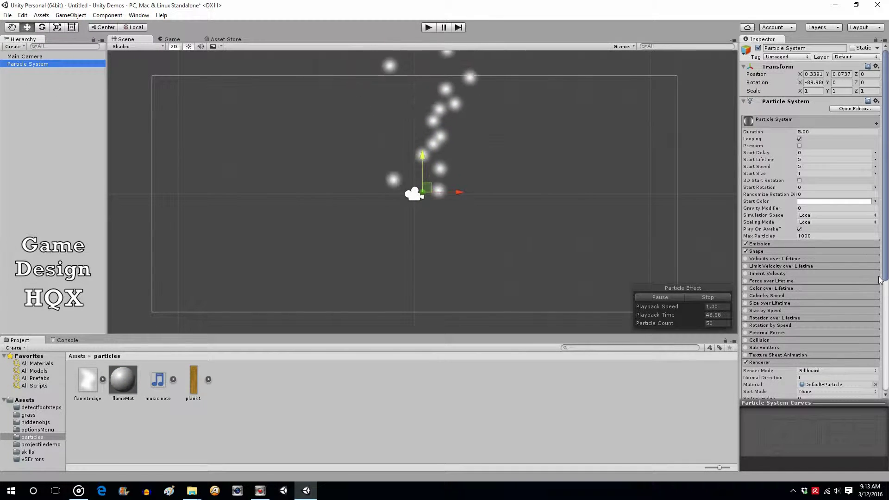
left_click(882, 264)
left_click_drag(881, 276, 871, 349)
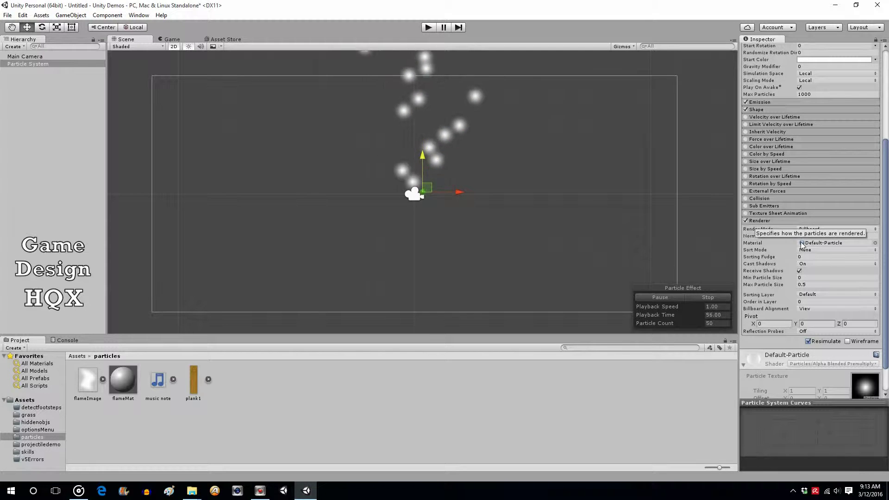
left_click(875, 243)
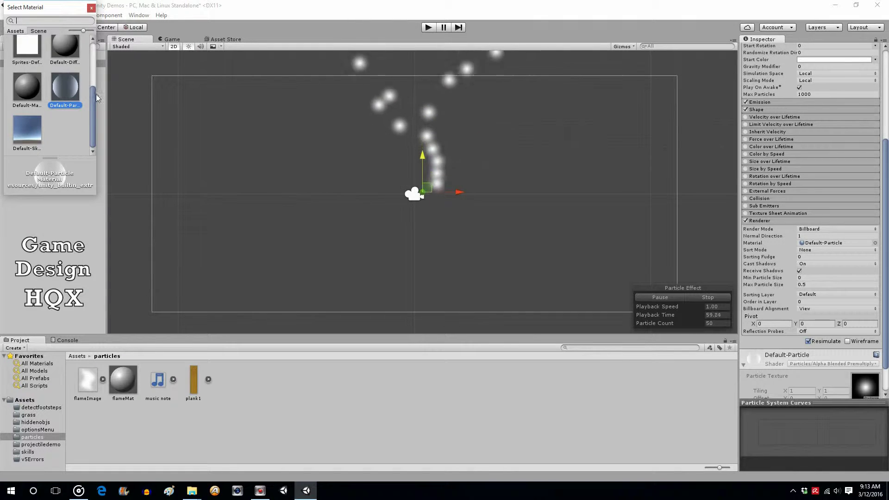
left_click_drag(91, 97, 95, 36)
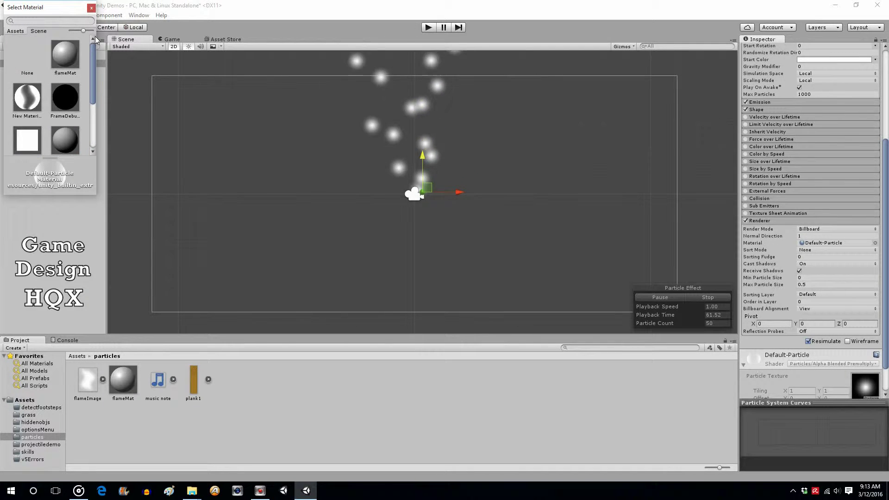
left_click(66, 54)
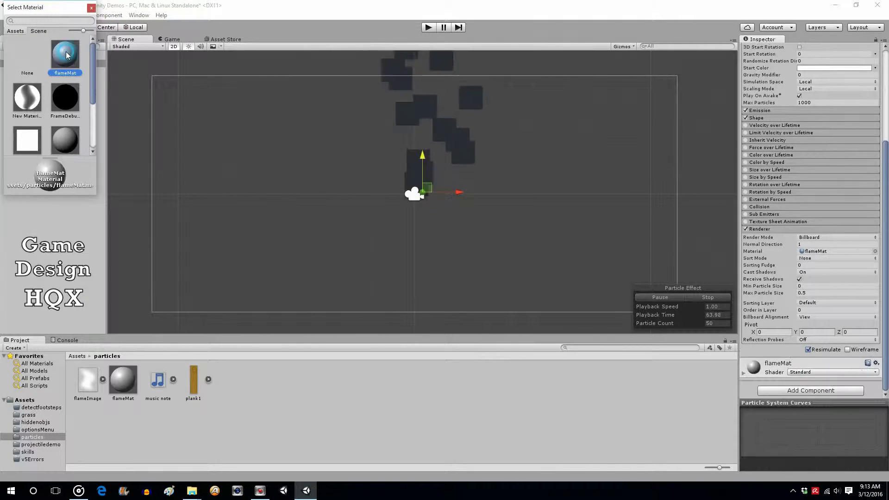
left_click(93, 9)
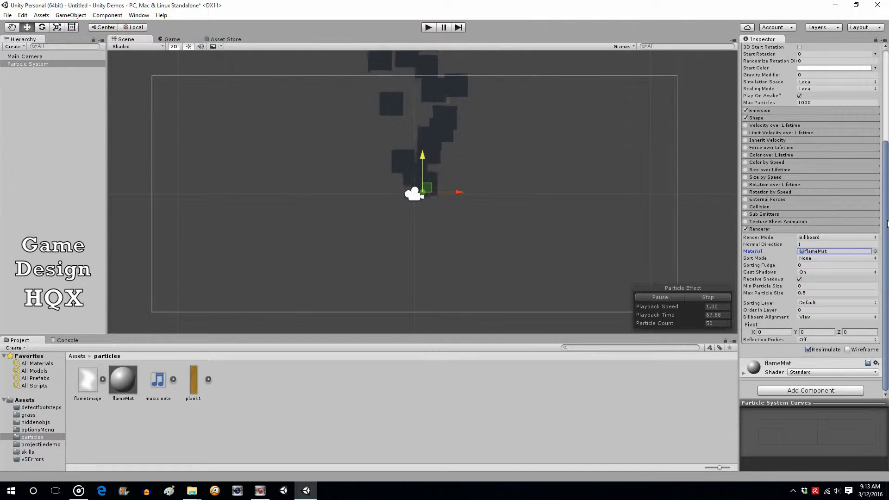
left_click_drag(886, 221, 887, 284)
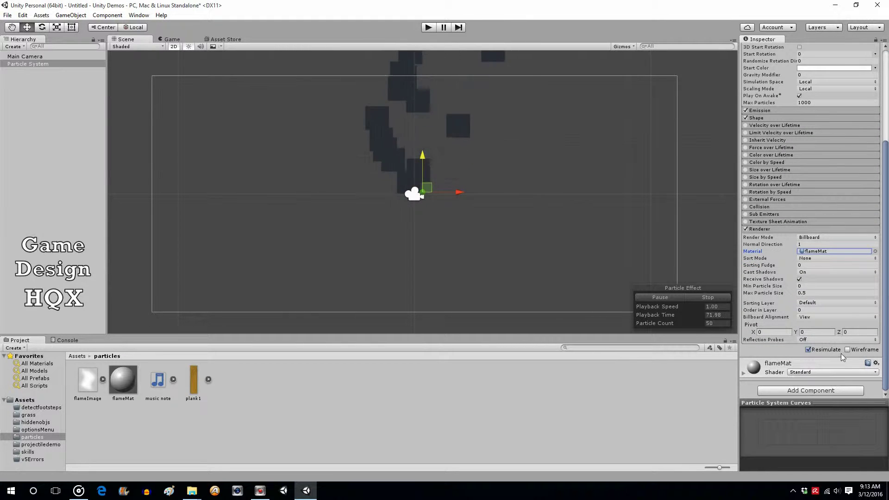
Make flameMat Transparent with the Mobile/Particles/Additive shader, then reselect the Particle System.
left_click(121, 378)
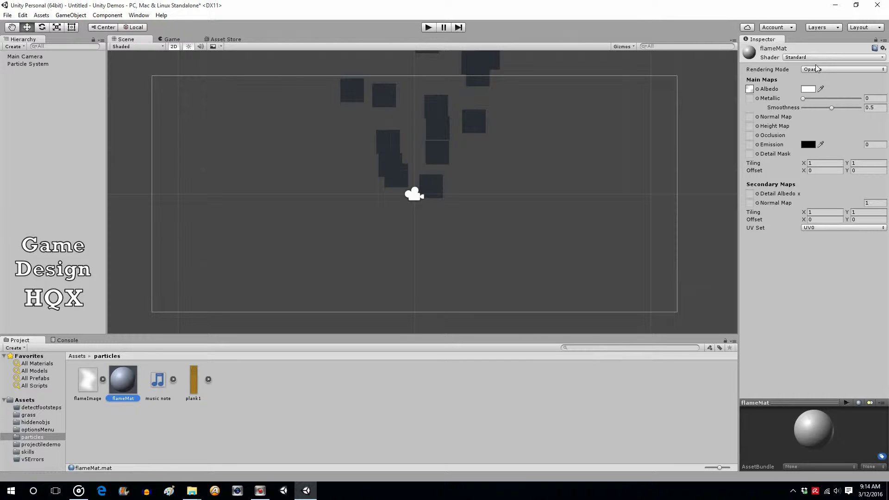
left_click(838, 67)
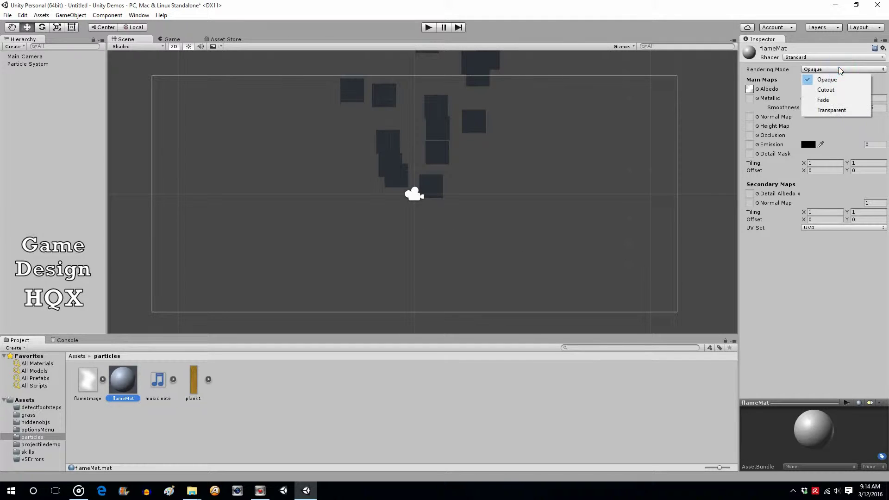
left_click(832, 109)
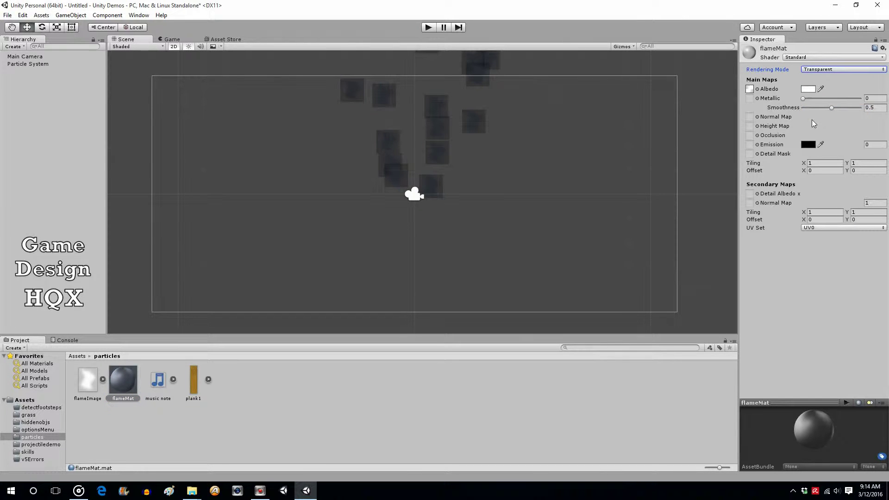
left_click(824, 57)
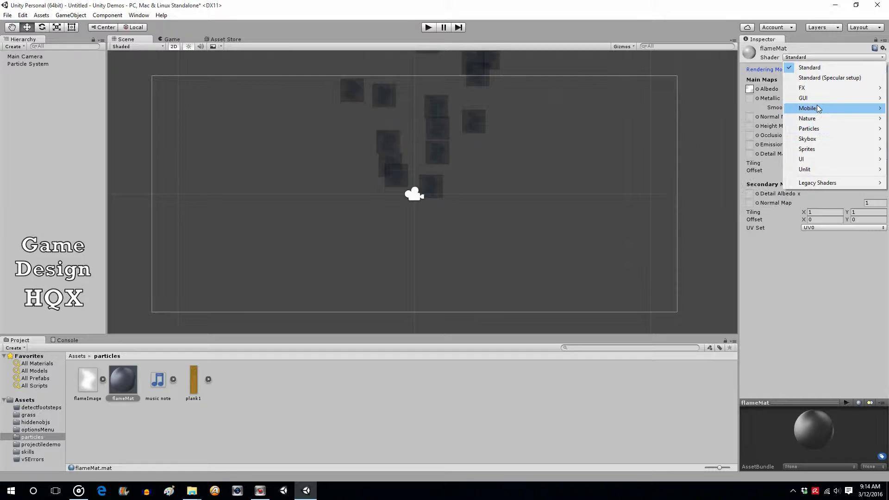
mouse_move(676, 149)
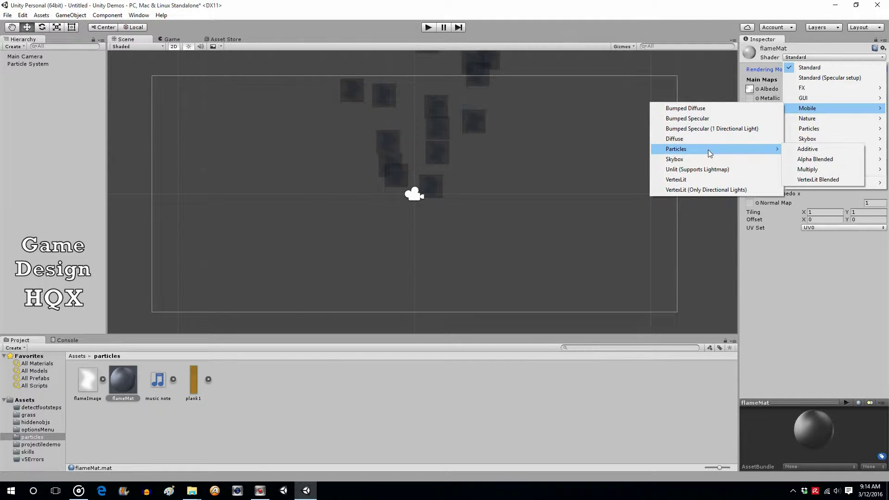
left_click(814, 150)
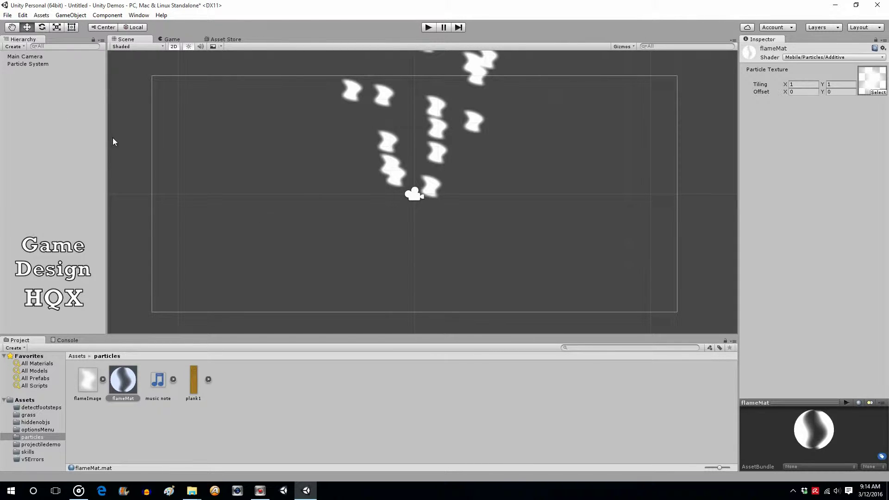
left_click(28, 65)
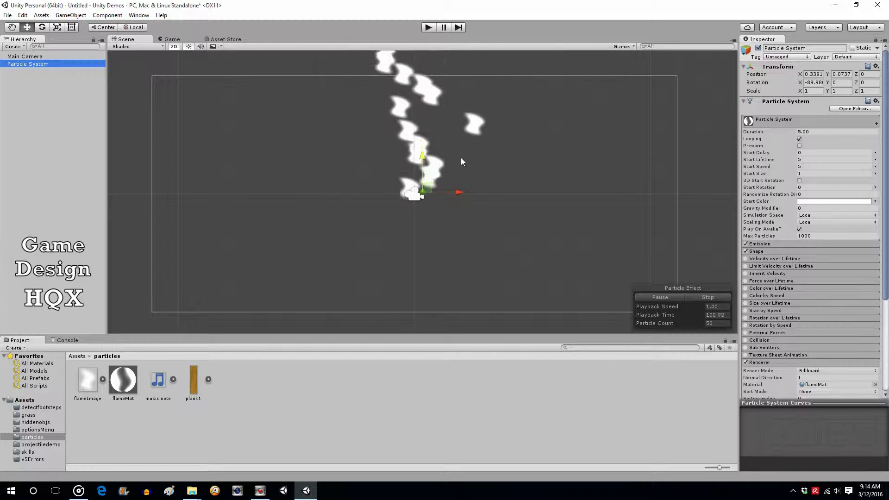
Reset the Particle System's Transform Rotation X to 0.
left_click(886, 237)
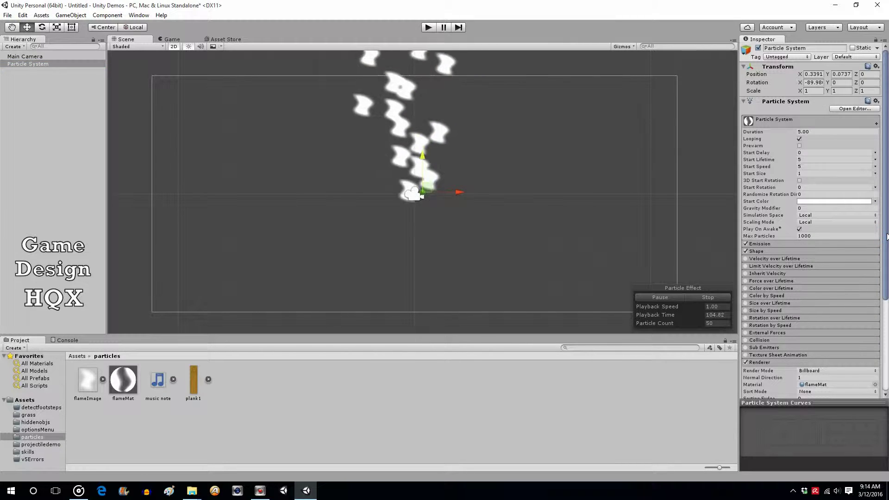
left_click(811, 81)
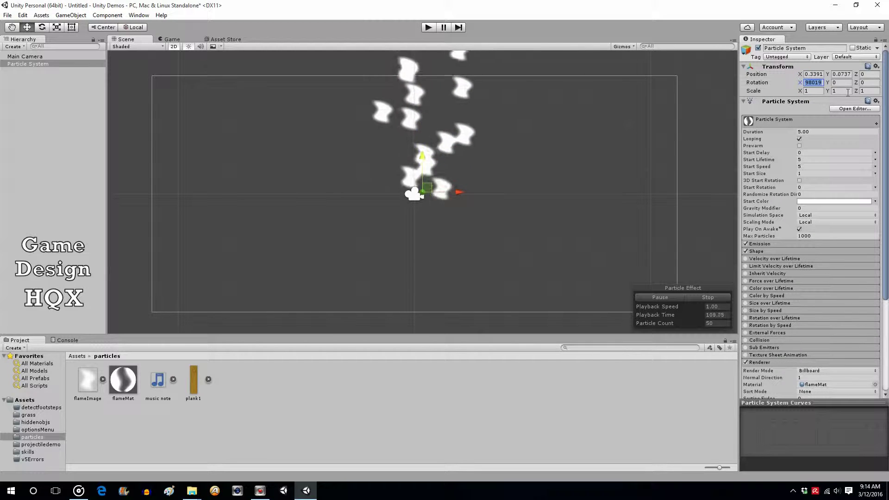
type("90")
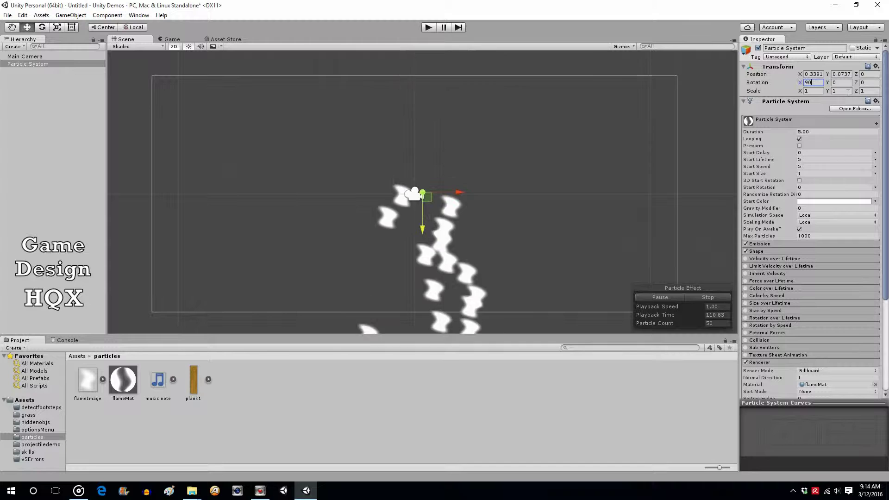
key("BackSpace")
key("BackSpace")
type("0")
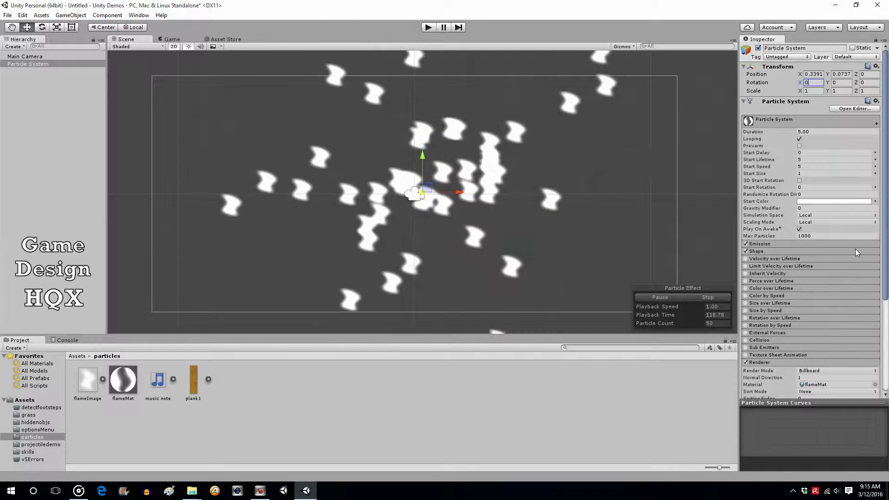
Change the emitter Shape from Cone to Circle.
left_click(804, 252)
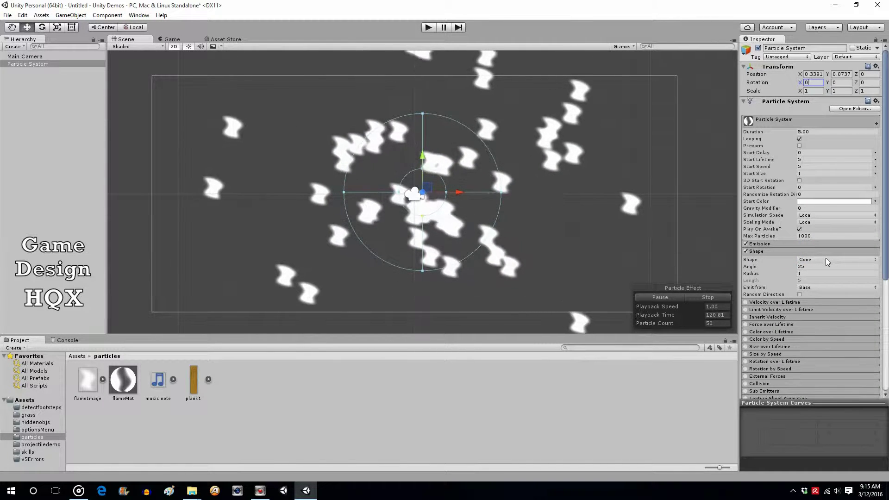
left_click(826, 260)
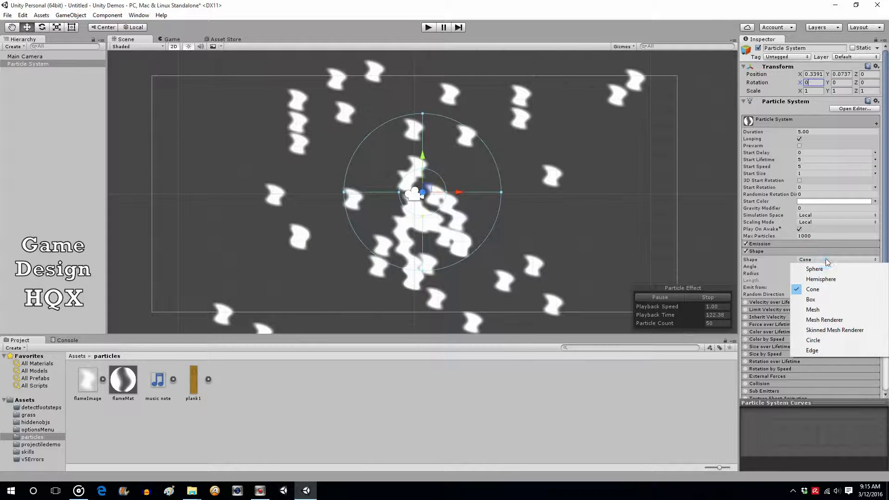
left_click(816, 341)
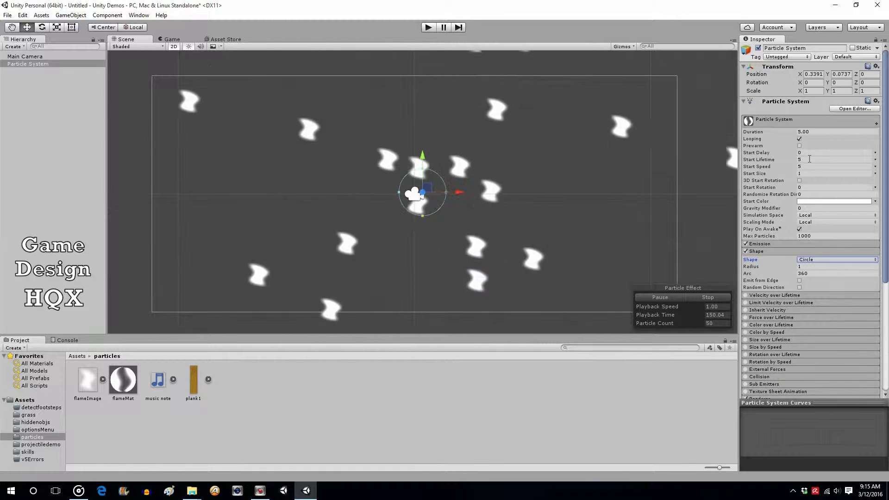
Set Start Lifetime to 1 and expand Emission to set Rate to 300.
left_click(808, 159)
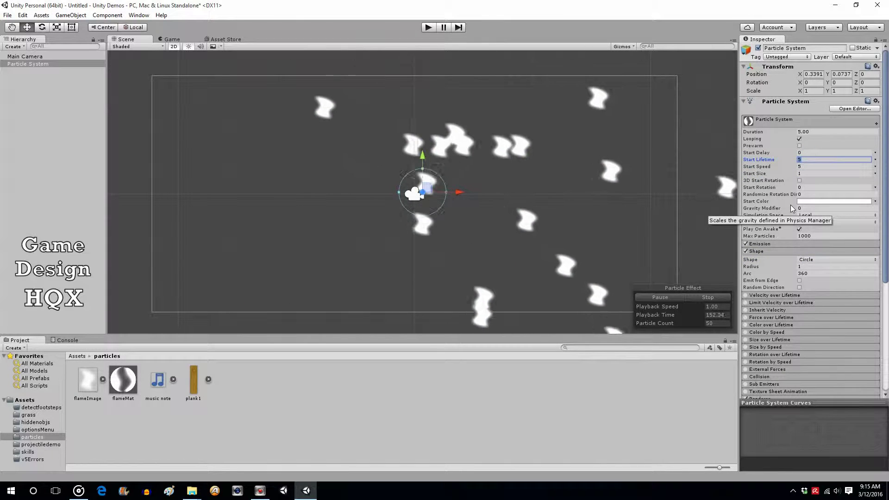
type("1")
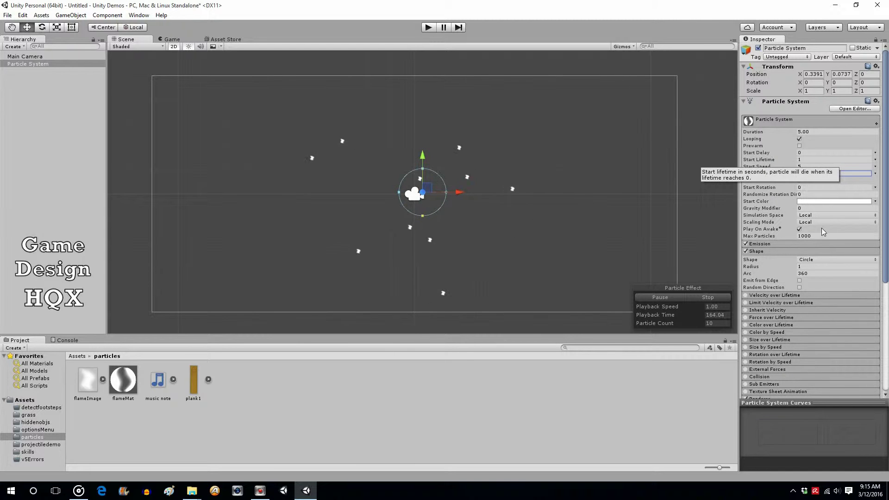
left_click(806, 245)
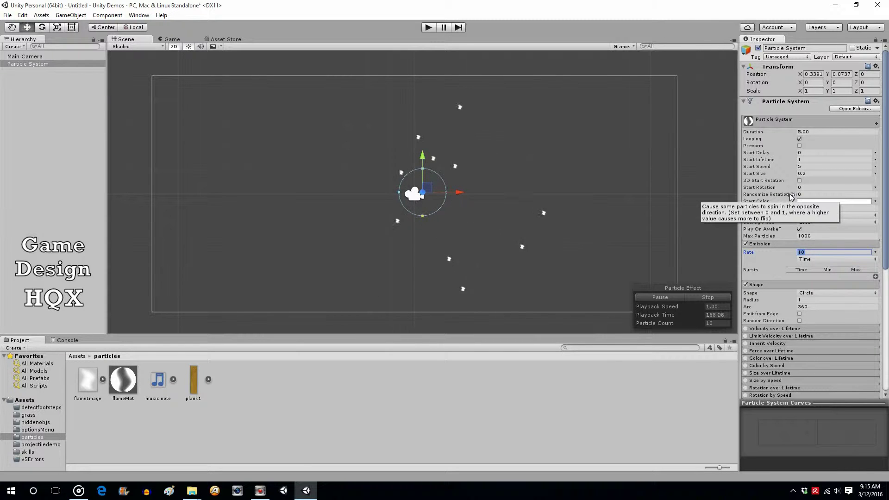
type("00")
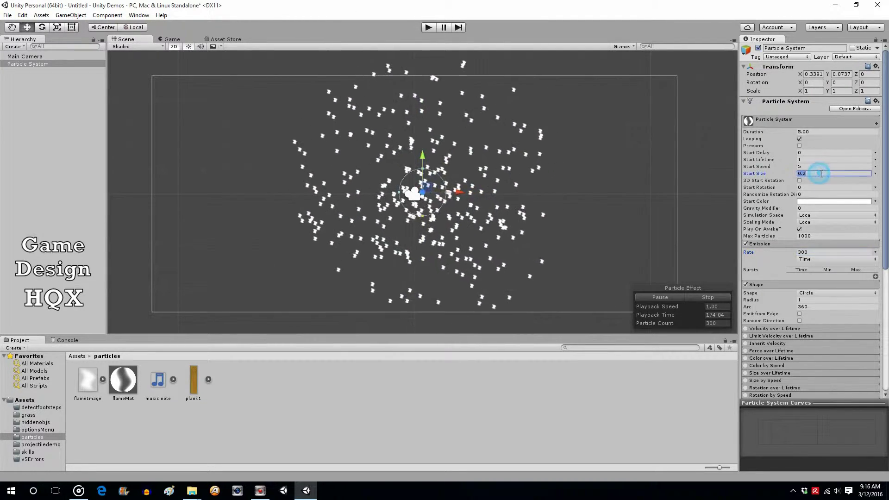
type("5")
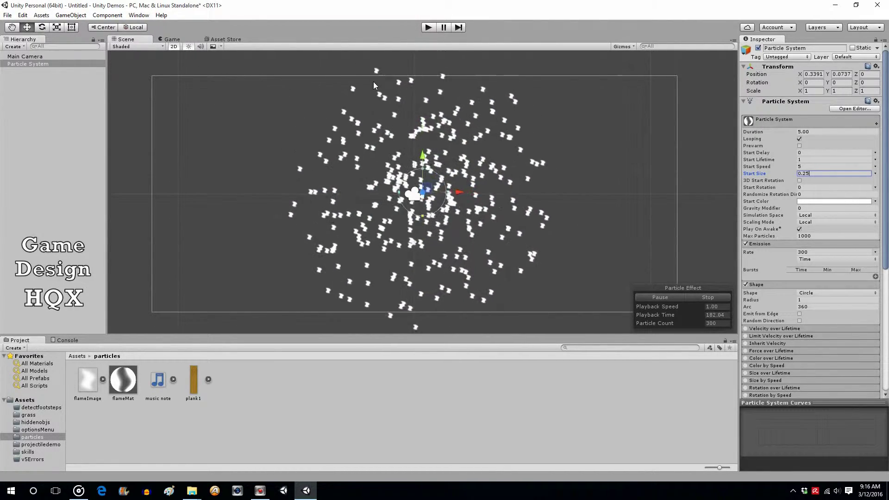
Preview in Play mode, then set Start Speed to 2.
left_click(428, 27)
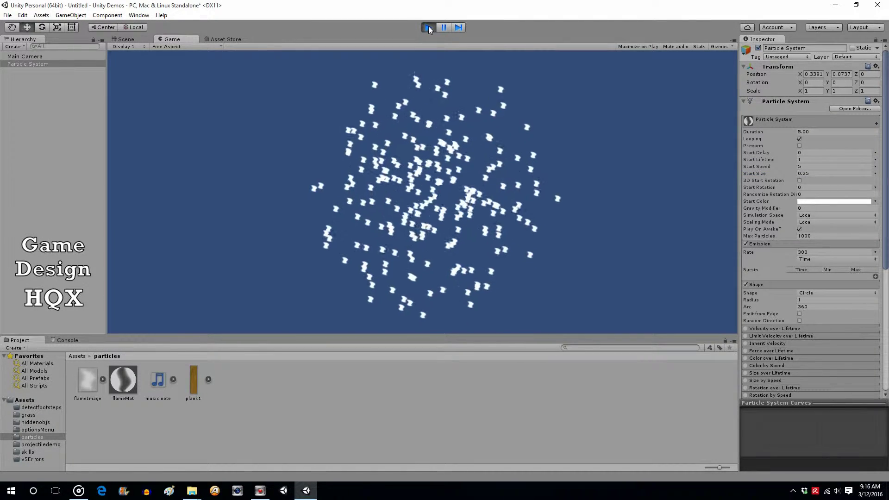
left_click(429, 28)
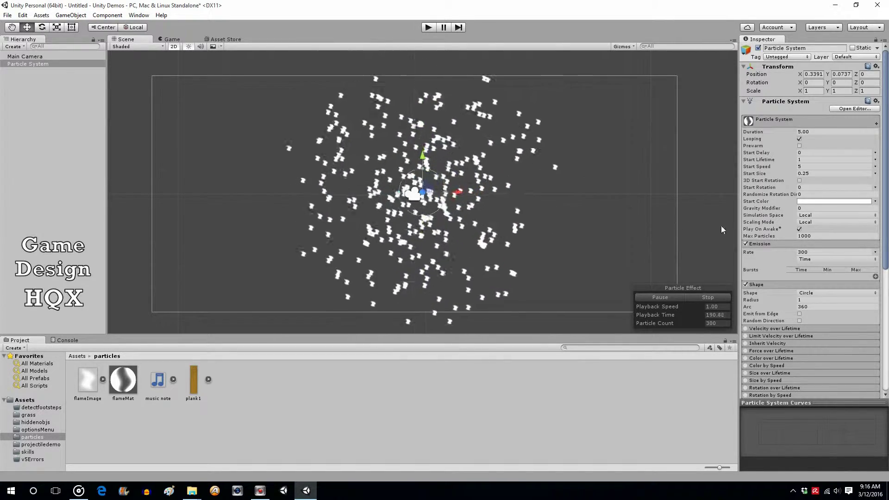
left_click(805, 166)
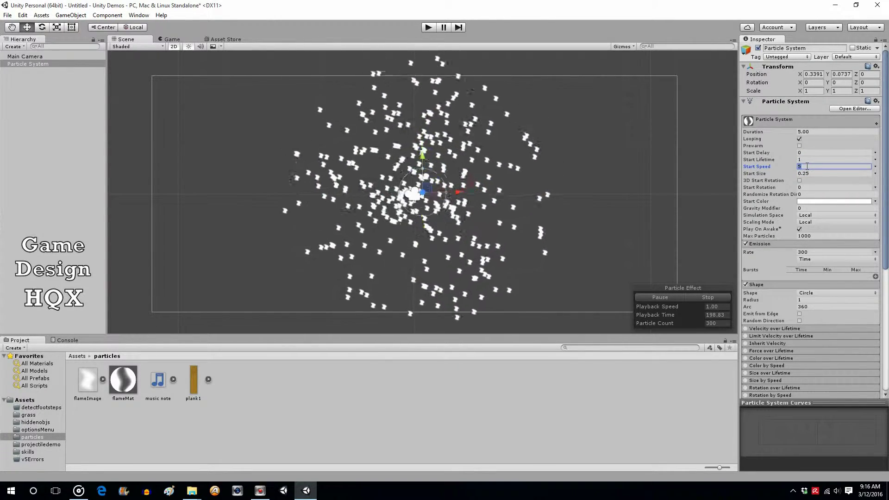
type("2")
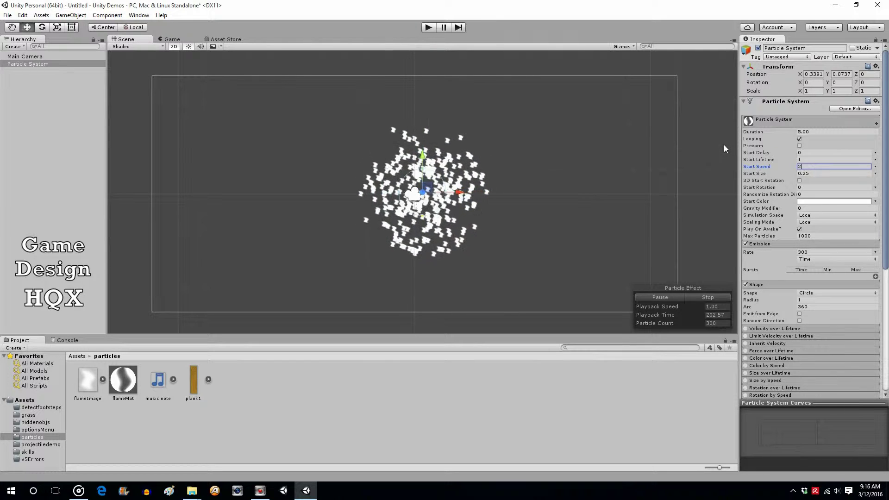
key("Tab")
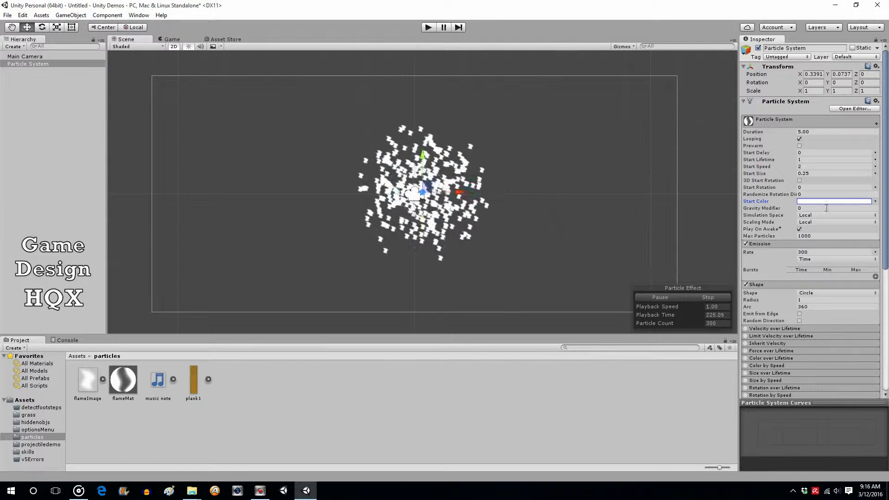
left_click_drag(885, 152, 885, 198)
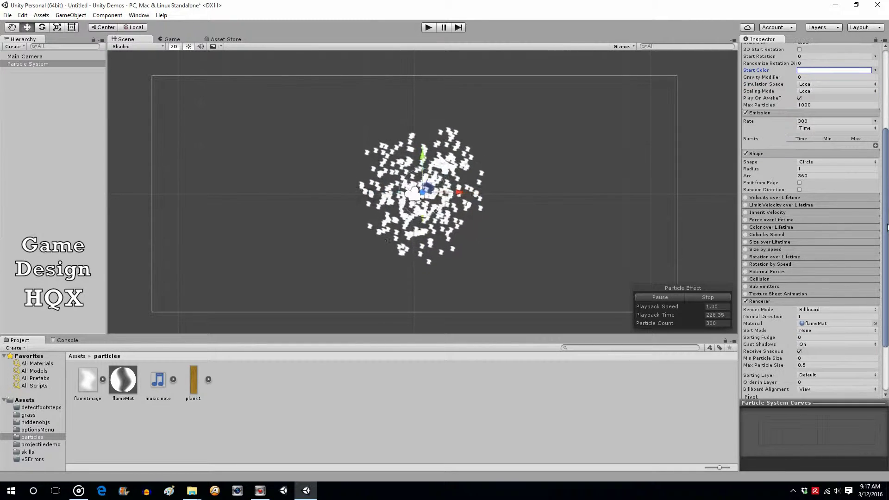
scroll(792, 194, "up", 3)
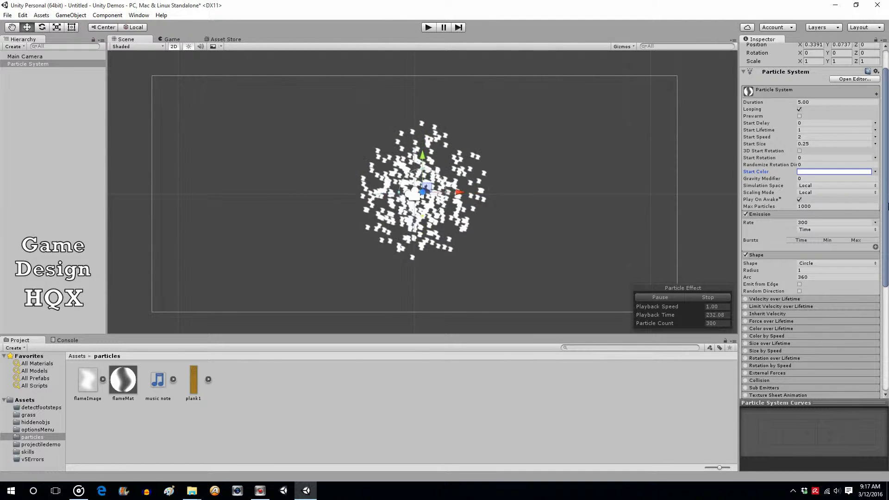
Enable Color over Lifetime and set the gradient's start key to yellow.
left_click(746, 330)
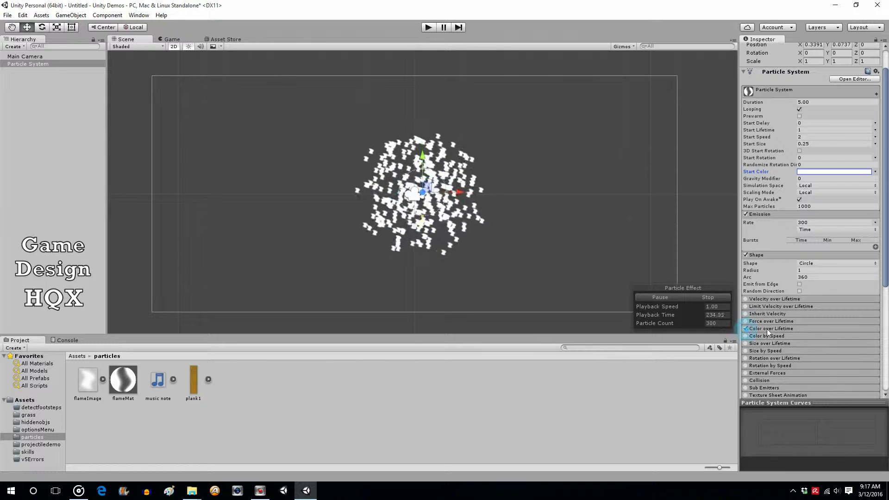
left_click(786, 329)
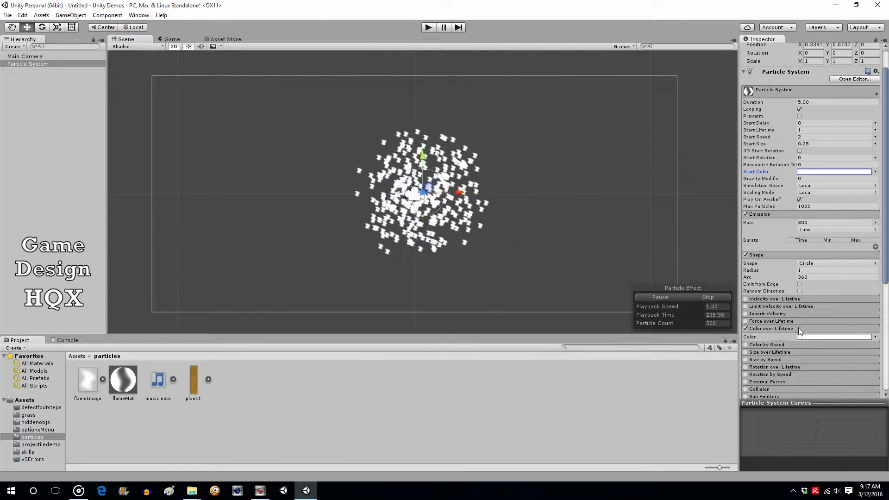
left_click(819, 337)
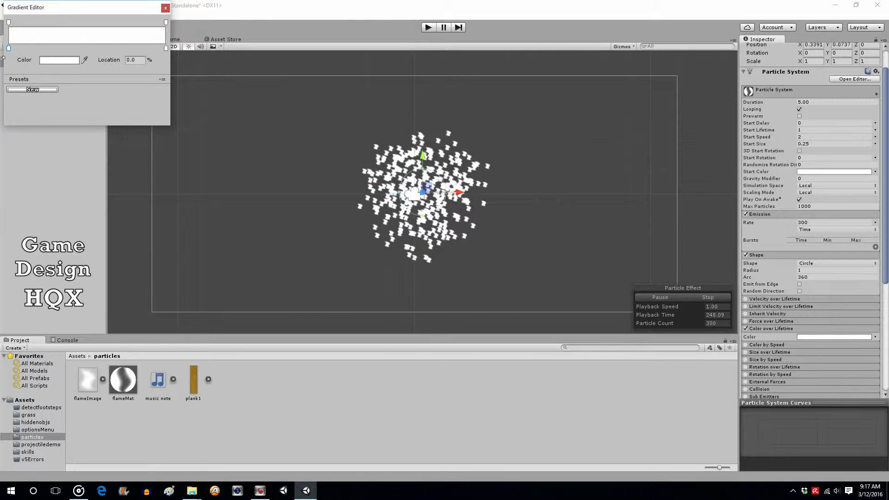
left_click(51, 61)
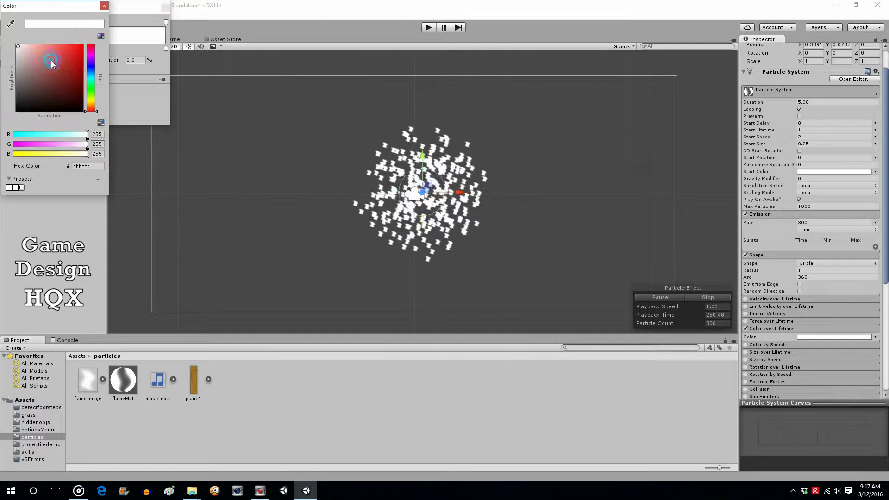
left_click(31, 154)
left_click_drag(33, 154, 12, 155)
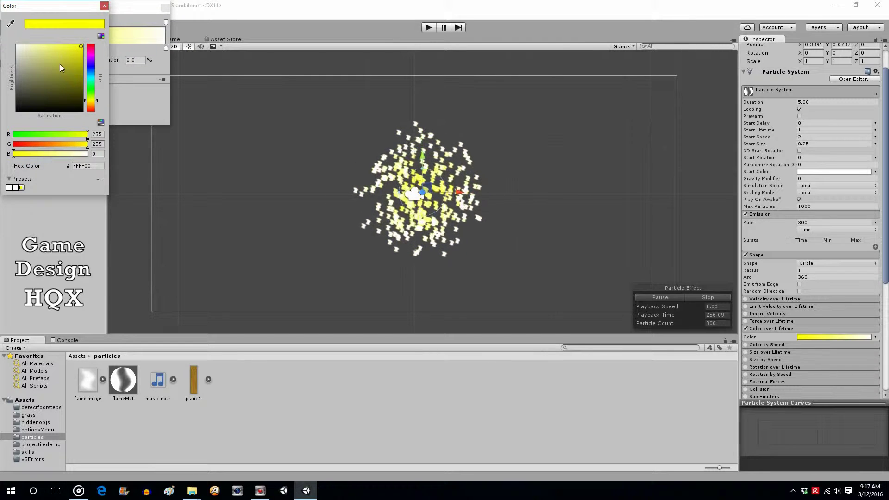
left_click(113, 15)
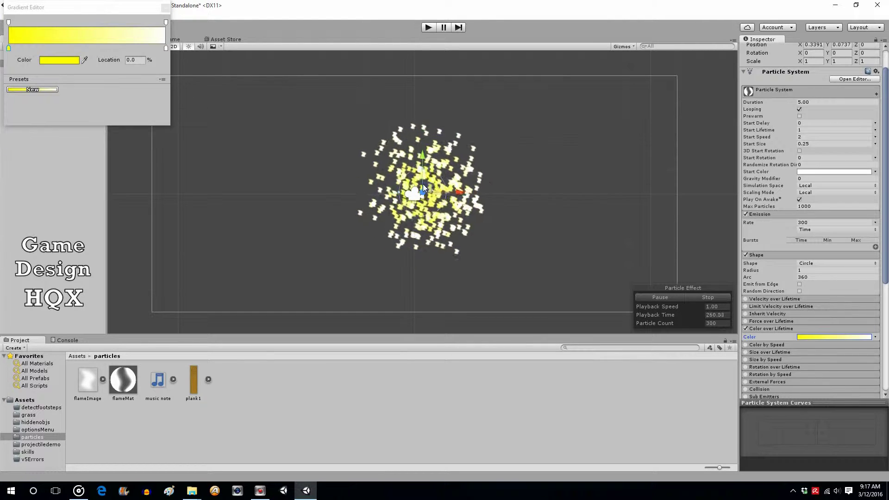
Set the gradient's end key to red (FF0000).
left_click(166, 48)
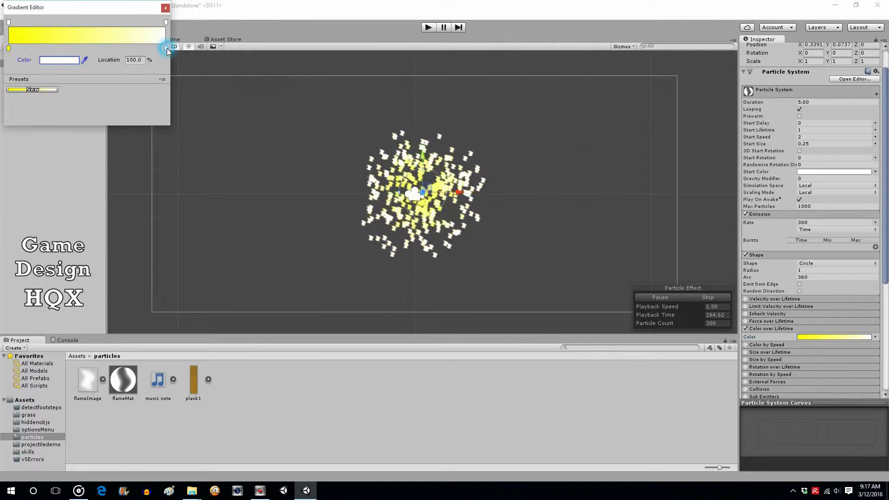
left_click(59, 60)
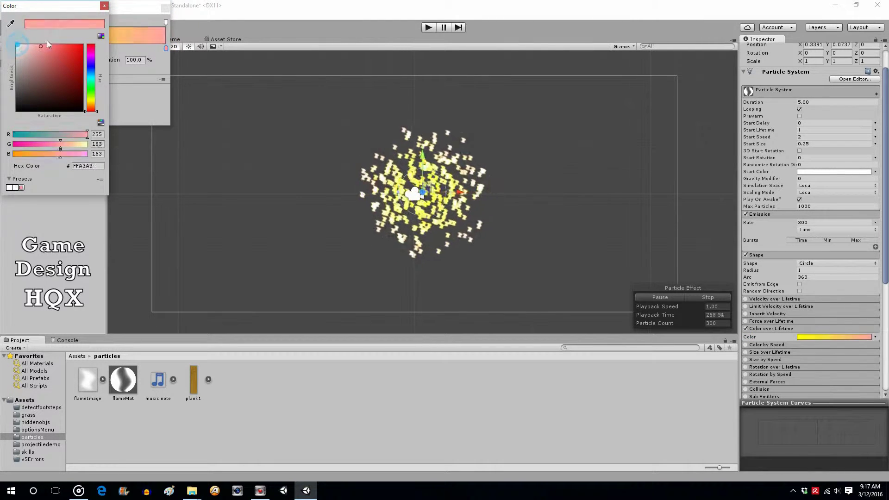
left_click_drag(17, 45, 92, 41)
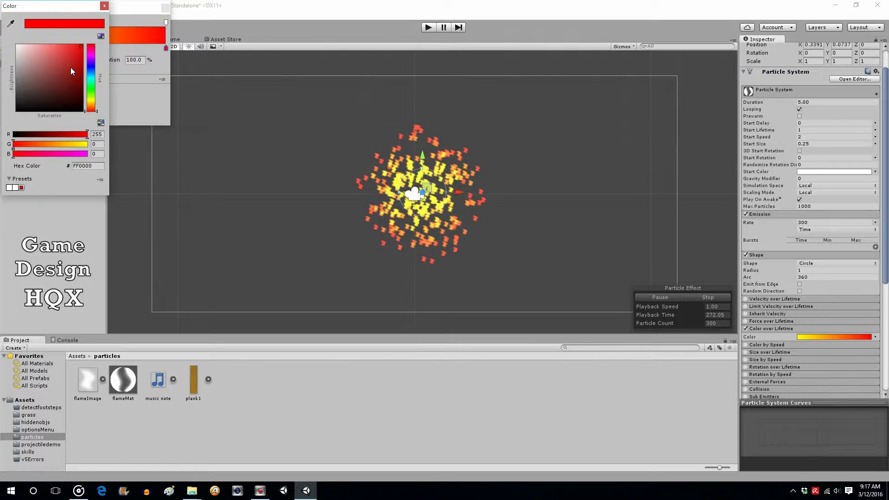
left_click(105, 5)
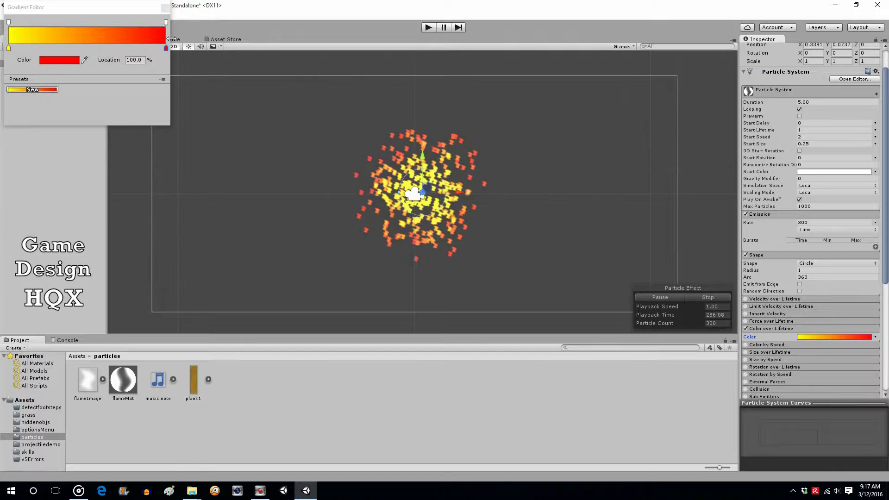
Make the gradient end partly transparent with a fully opaque alpha key near 68%, then finish editing.
left_click(166, 22)
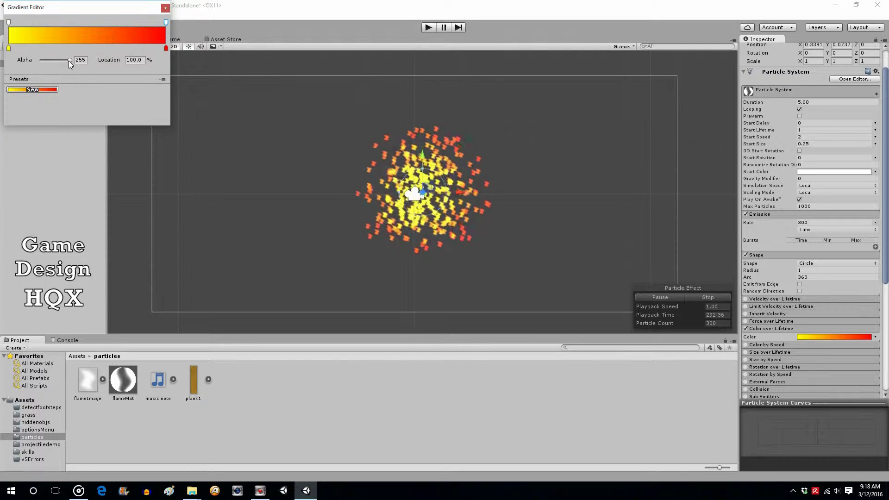
left_click_drag(69, 60, 50, 62)
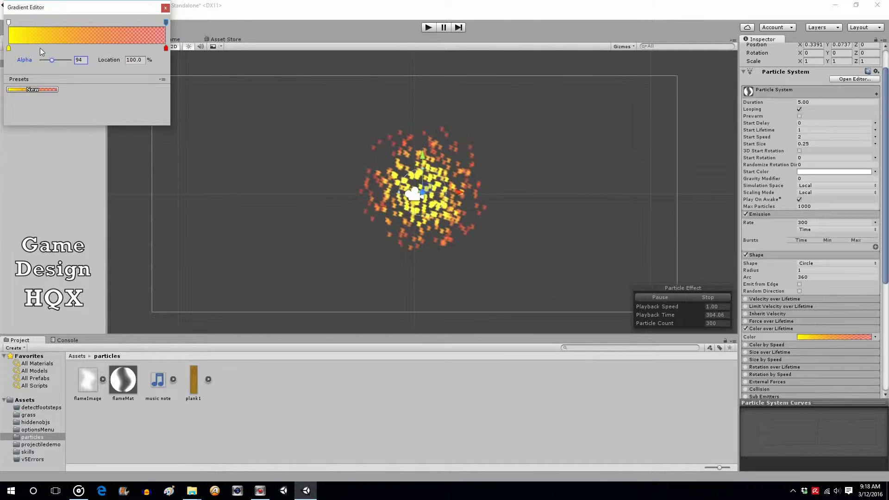
left_click(116, 22)
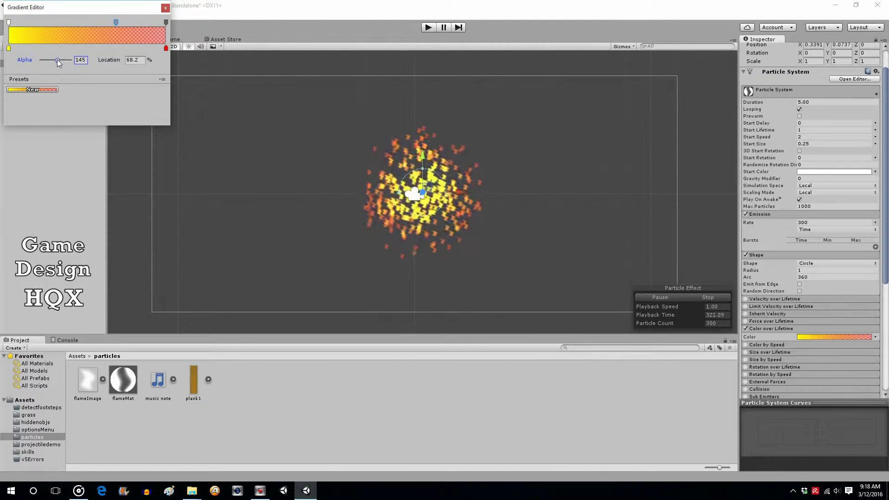
left_click_drag(58, 59, 75, 60)
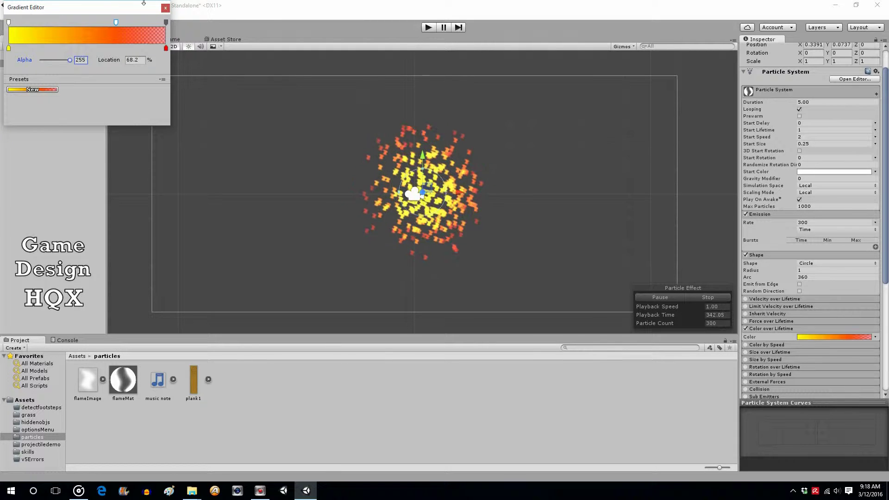
left_click(164, 9)
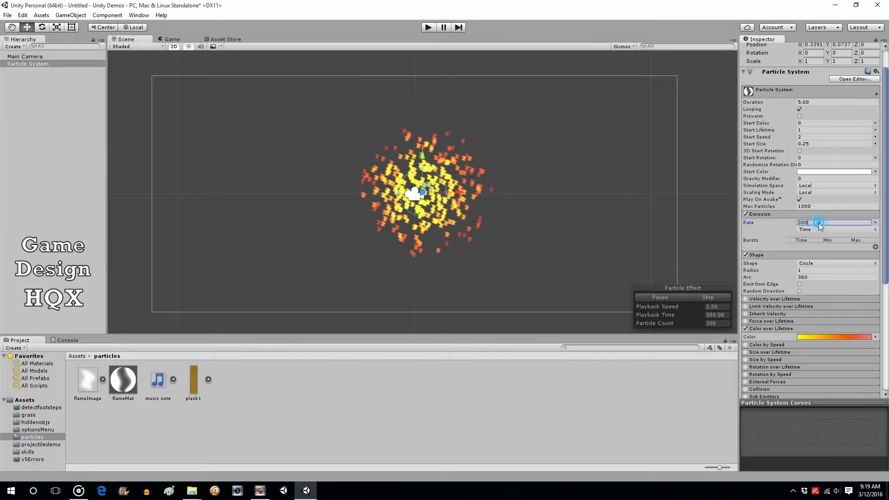
type("5")
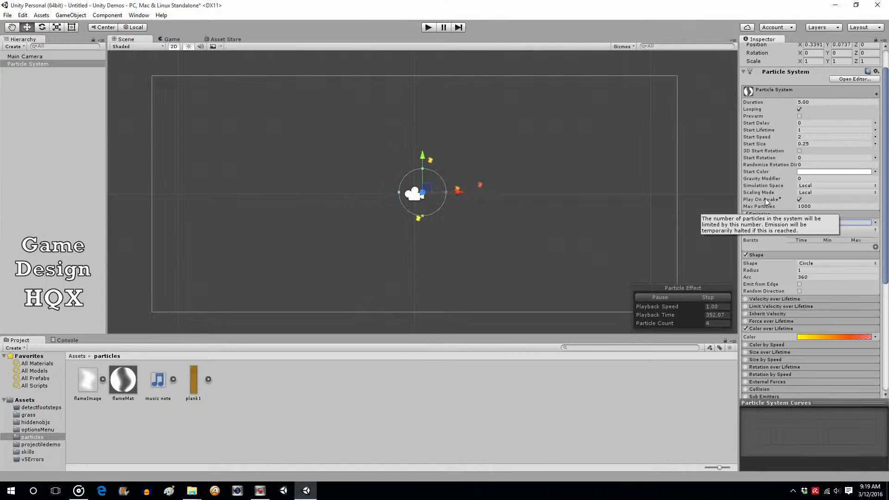
type("00")
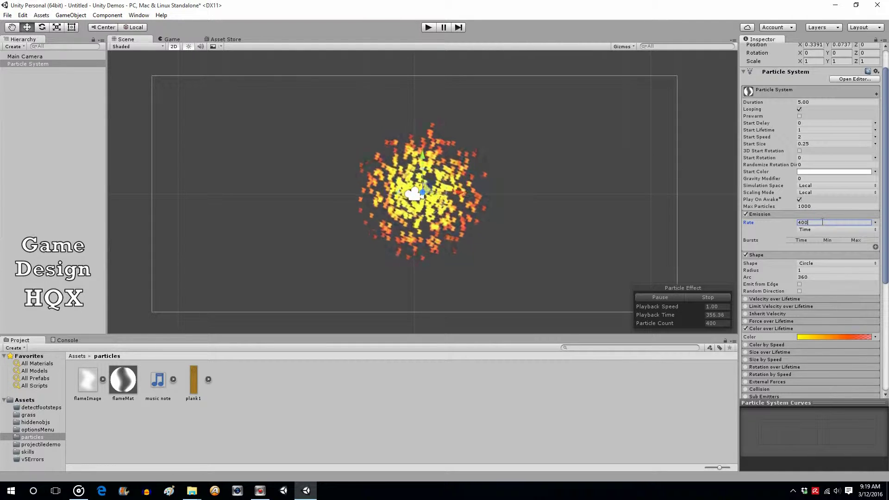
Set Max Particles to 2000 and begin raising the emission rate to 3000.
left_click(799, 206)
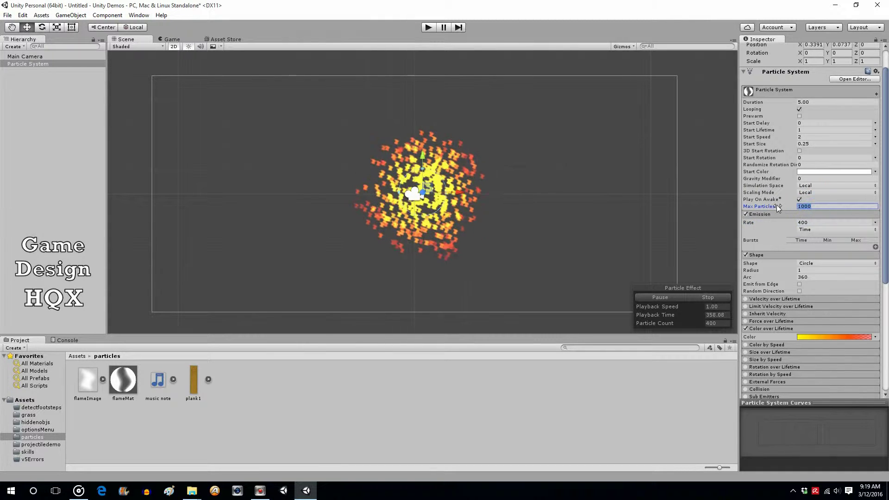
type("20")
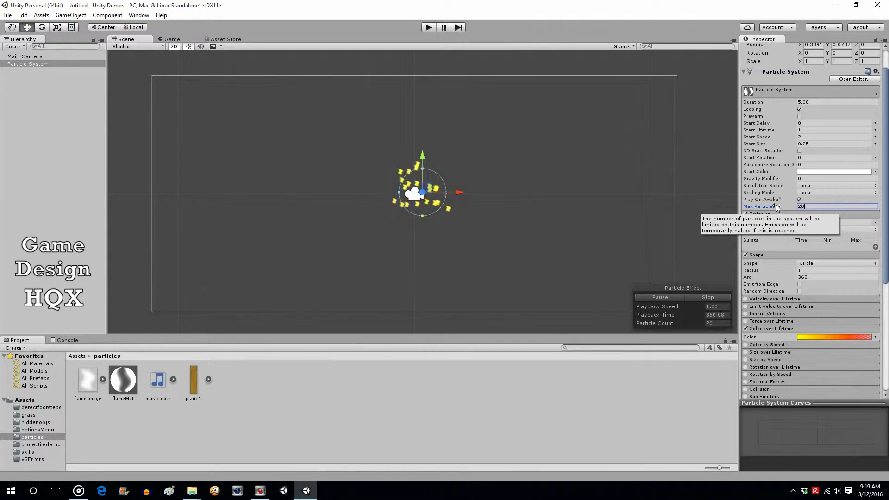
type("0")
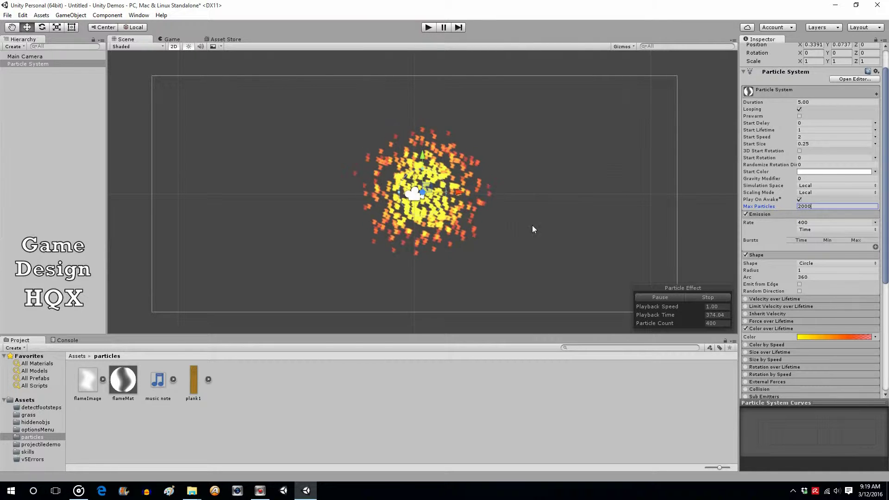
left_click(812, 222)
type("30")
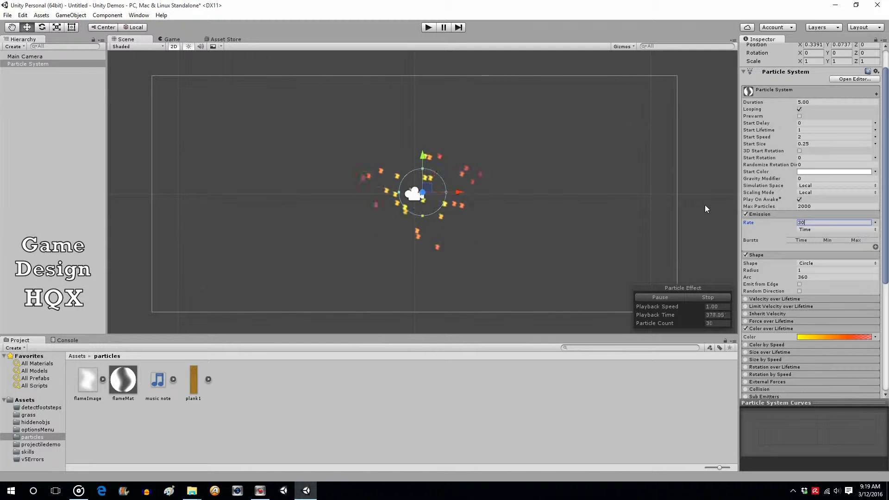
type("00")
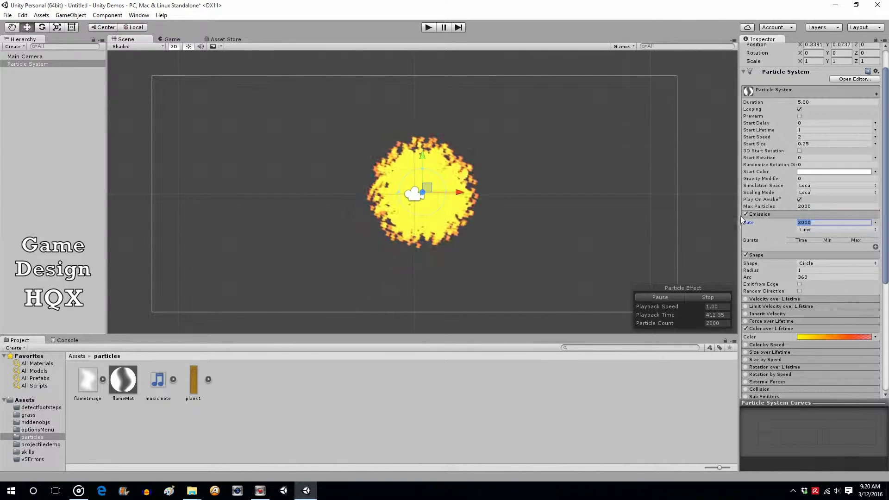
type("6000")
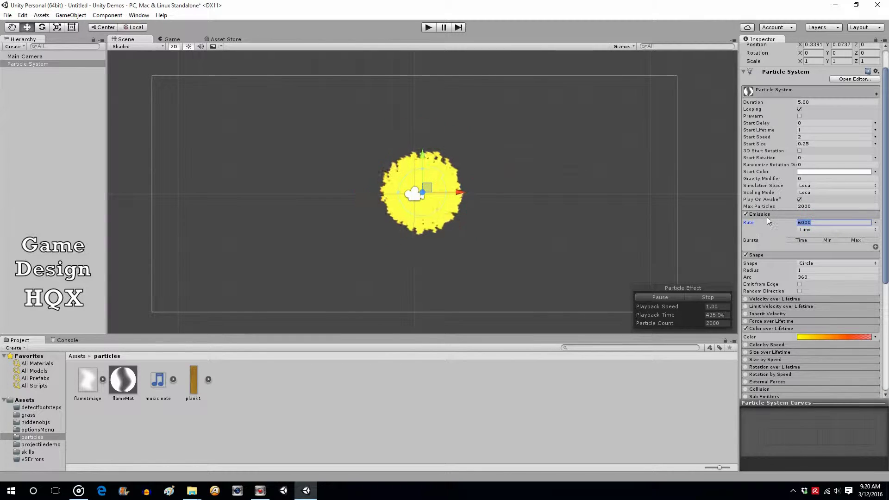
type("5")
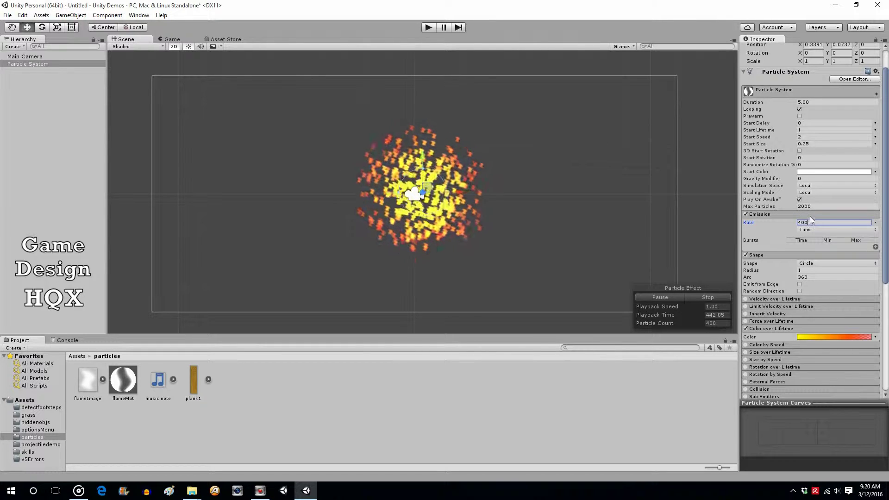
Bring the emission rate back to 400 after trying 6000.
left_click(810, 221)
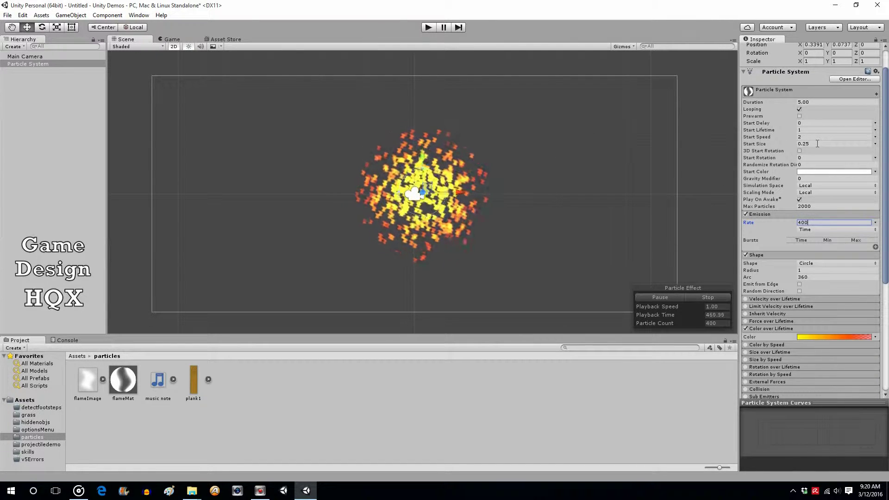
left_click(429, 28)
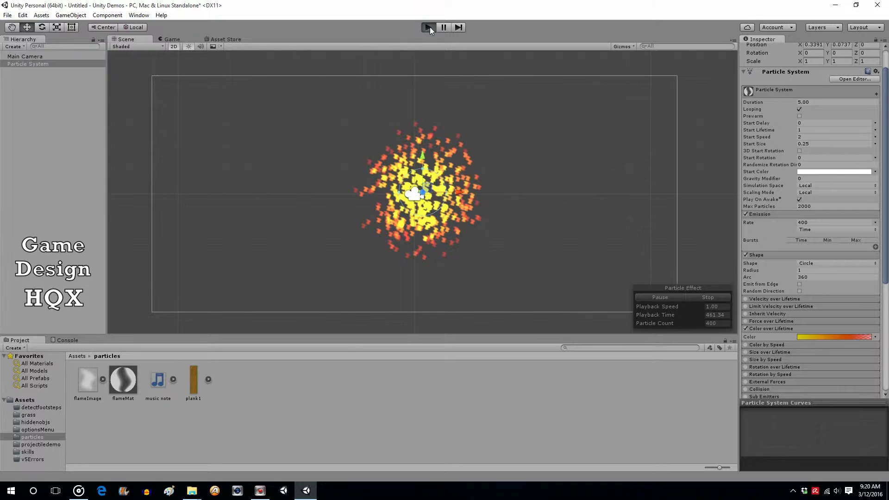
left_click(430, 27)
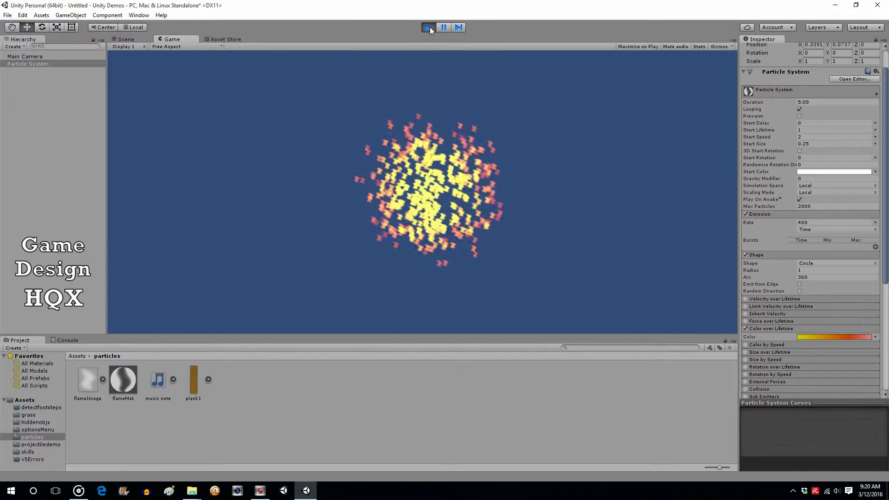
left_click(430, 27)
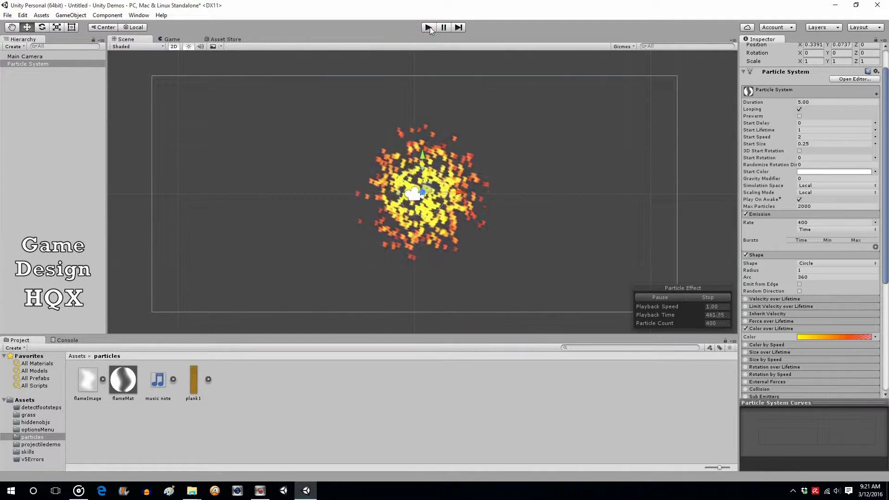
Raise the emission rate to 800 for a denser flame cloud.
left_click(814, 222)
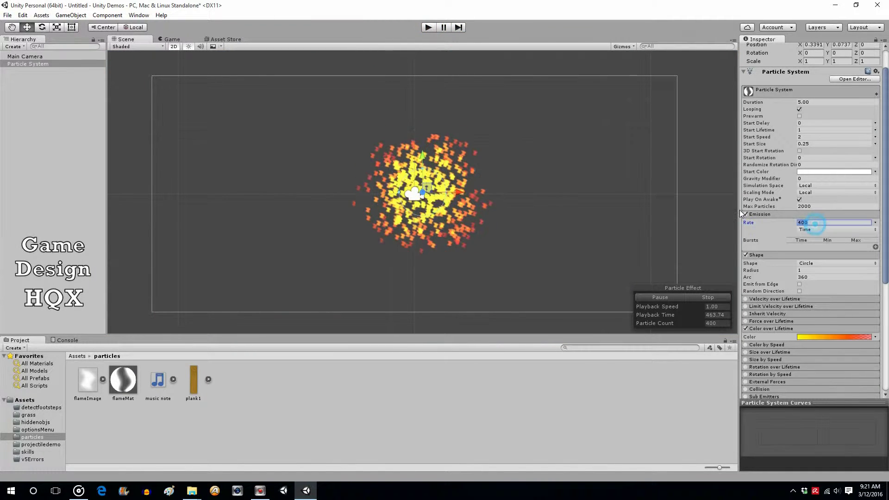
type("600")
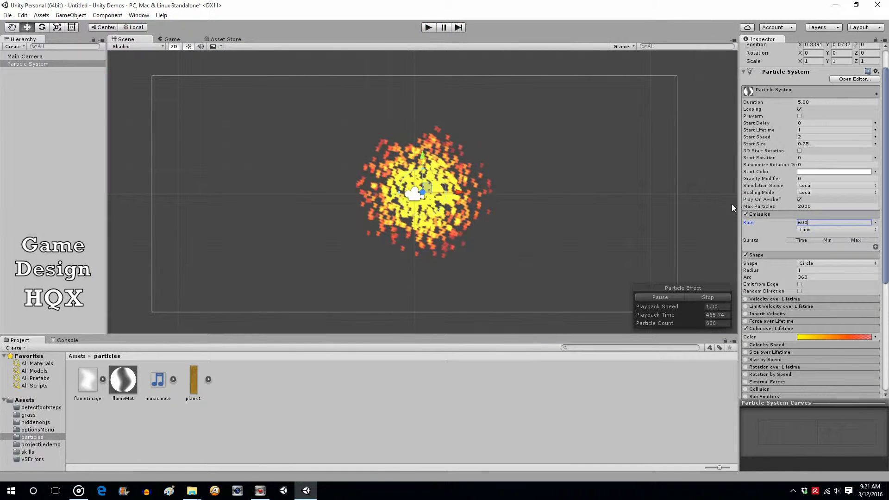
key("Return")
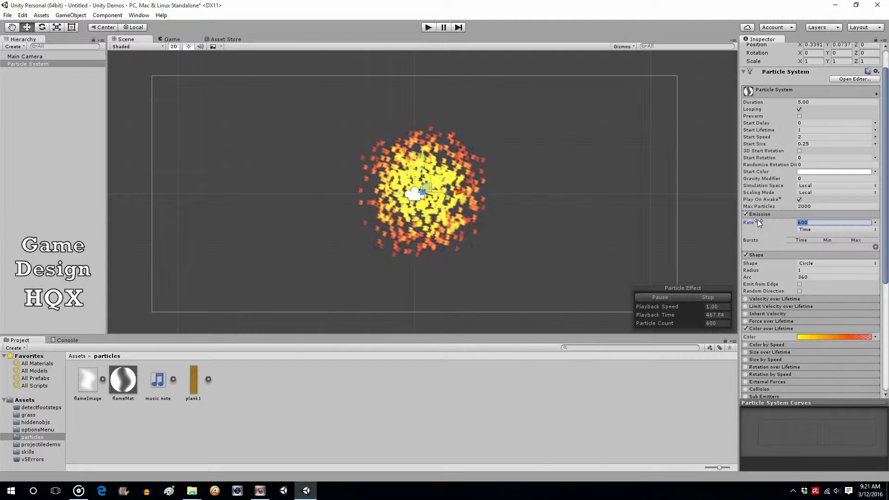
type("800")
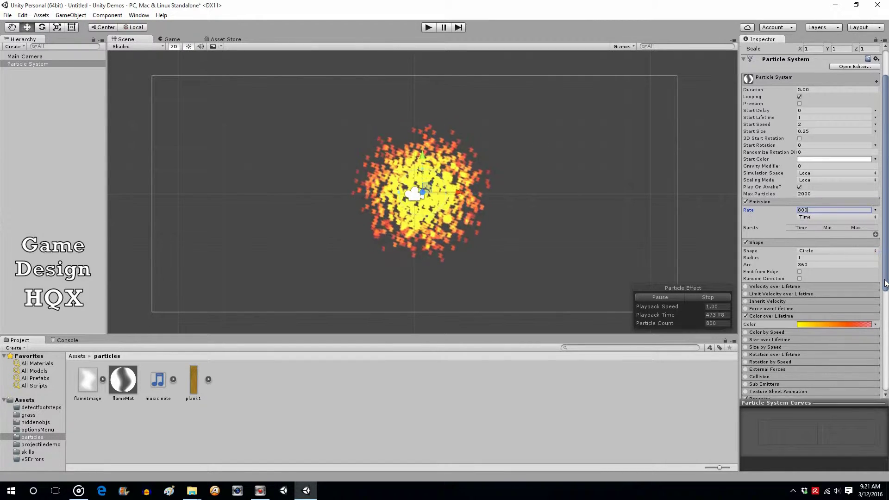
left_click_drag(885, 273, 885, 291)
scroll(792, 261, "down", 2)
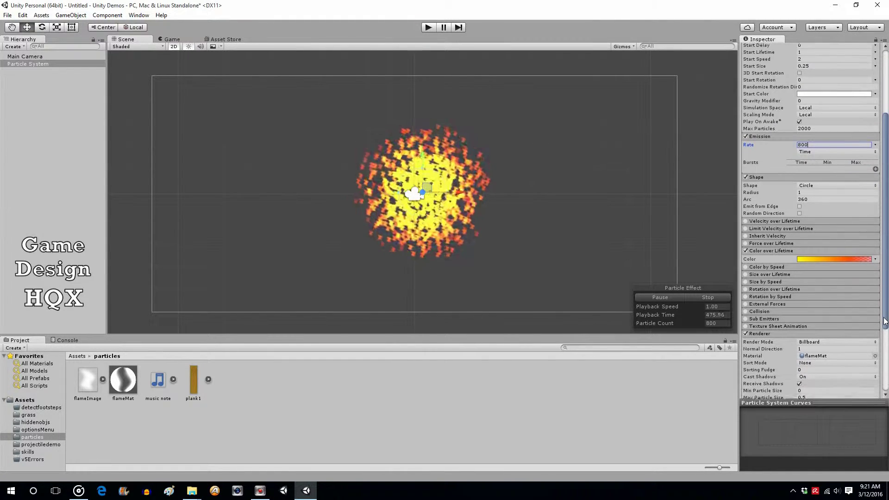
scroll(792, 260, "down", 3)
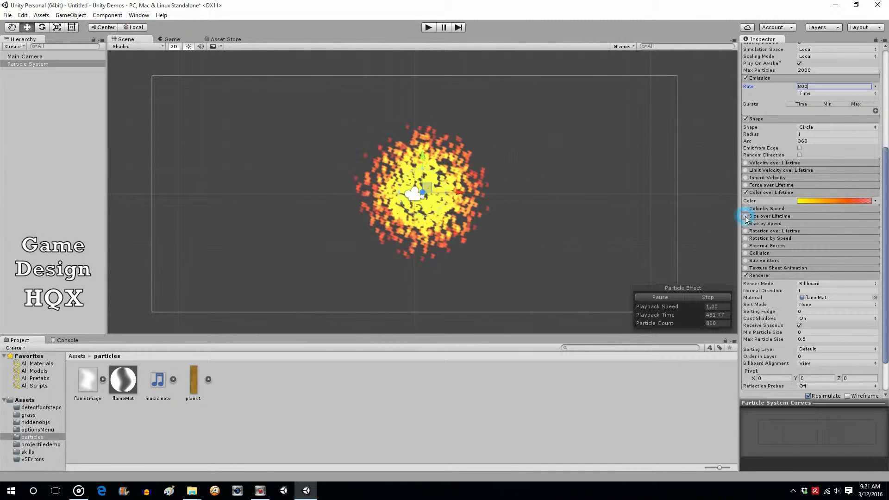
Enable Size over Lifetime with a curve at full size that drops near the end.
left_click(778, 216)
left_click(806, 225)
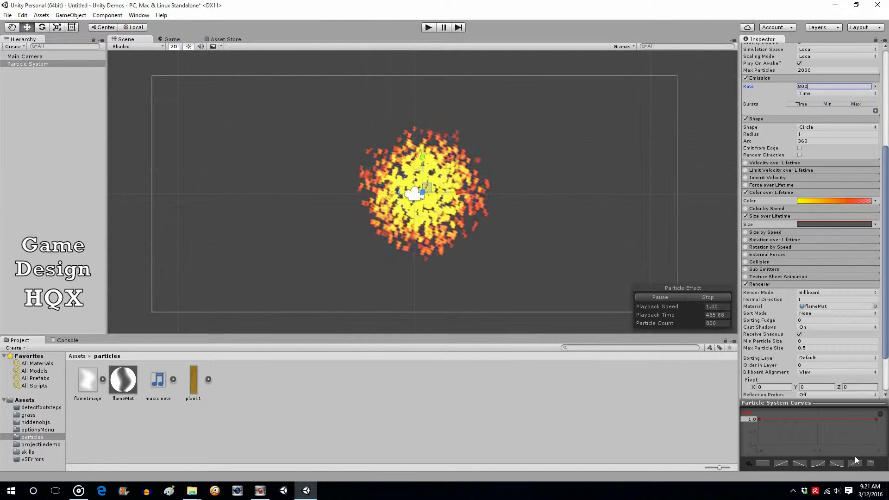
right_click(847, 420)
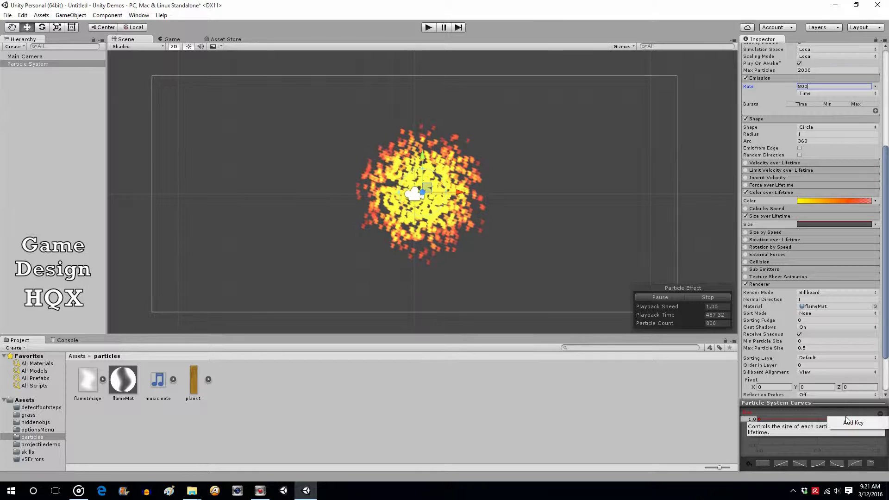
left_click(854, 423)
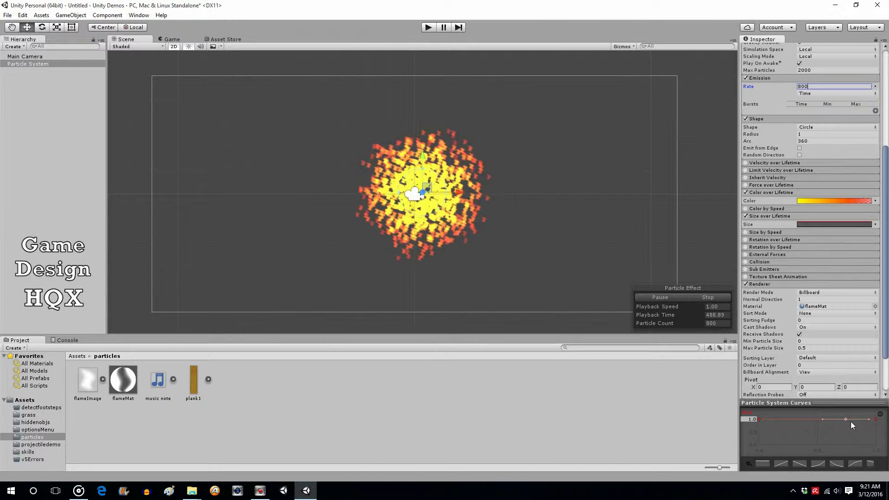
left_click_drag(875, 421, 879, 445)
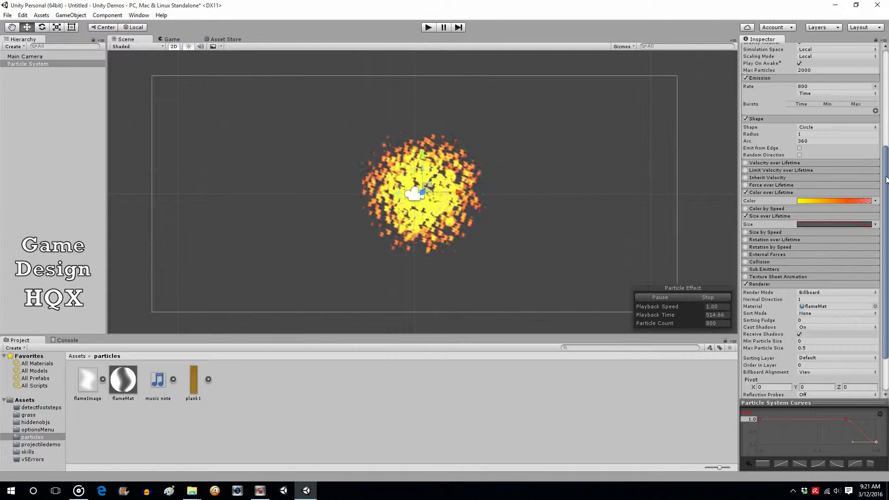
Turn off Looping so the system plays a one-second burst, and re-simulate.
left_click_drag(883, 180, 885, 67)
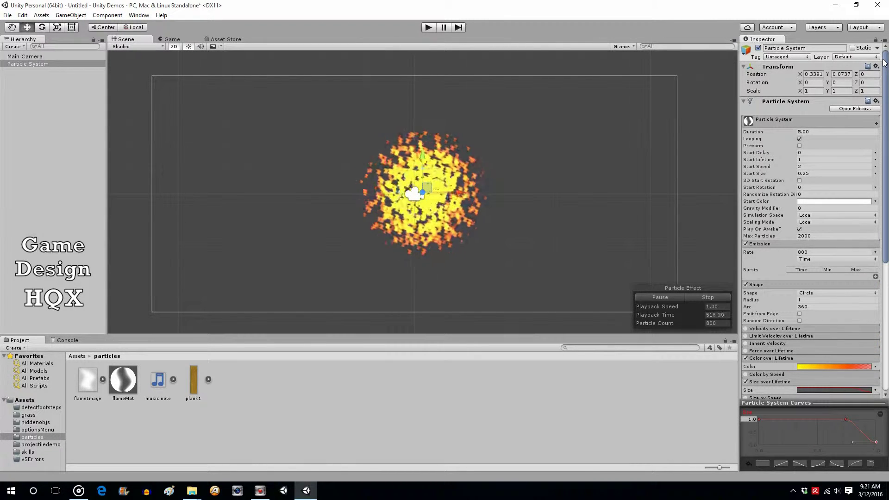
left_click(800, 138)
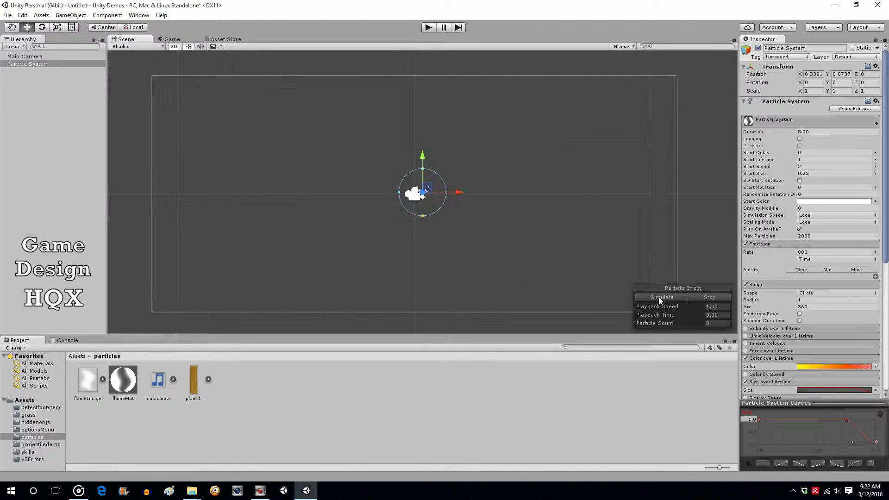
left_click(658, 297)
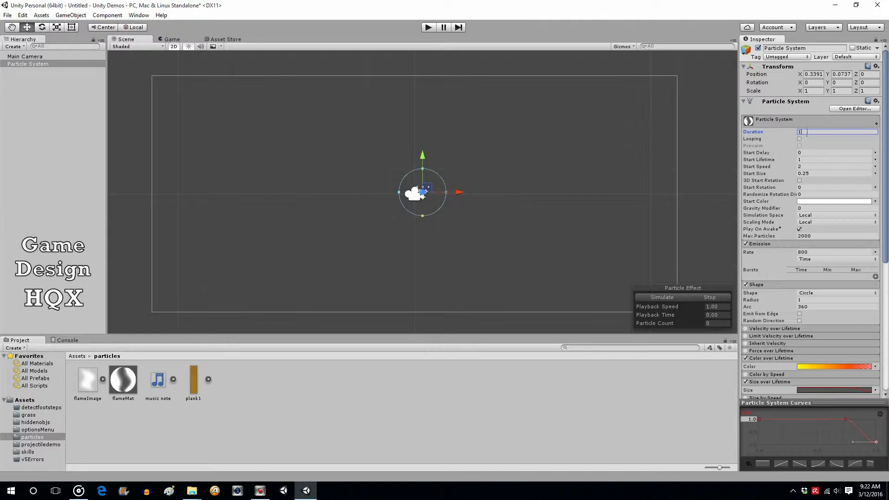
type("1")
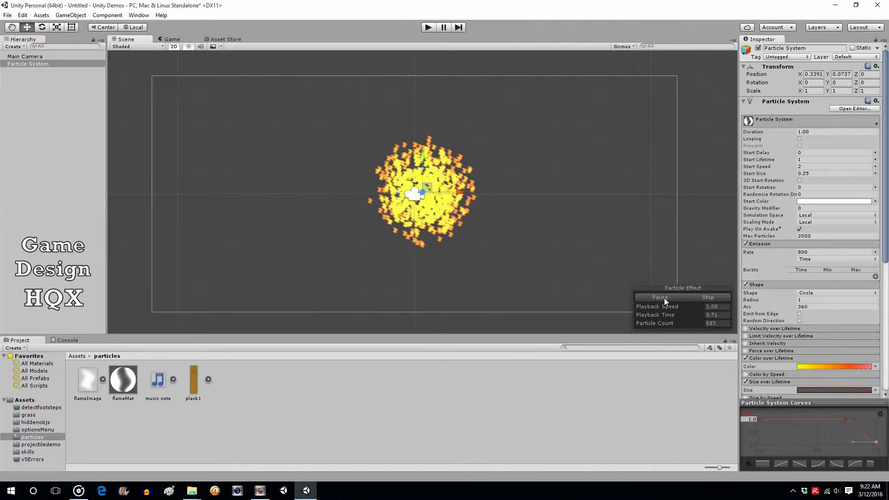
Preview and play-test the one-second burst in the game view.
left_click(664, 298)
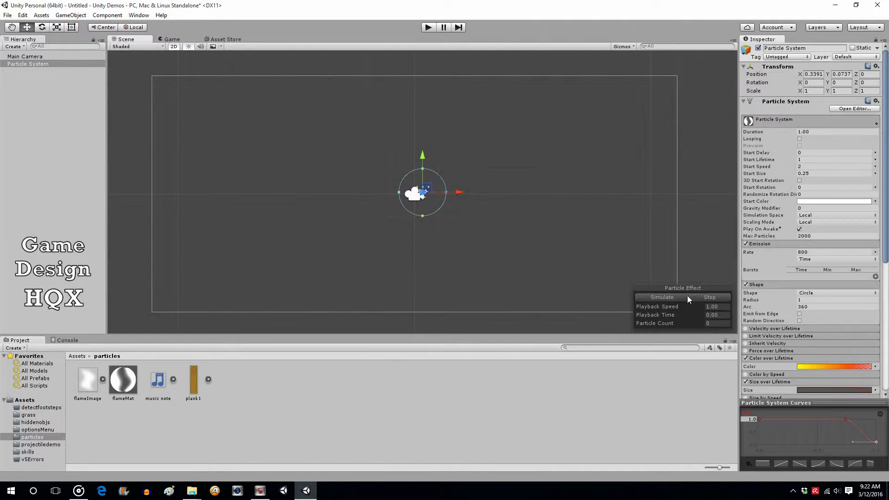
left_click(428, 28)
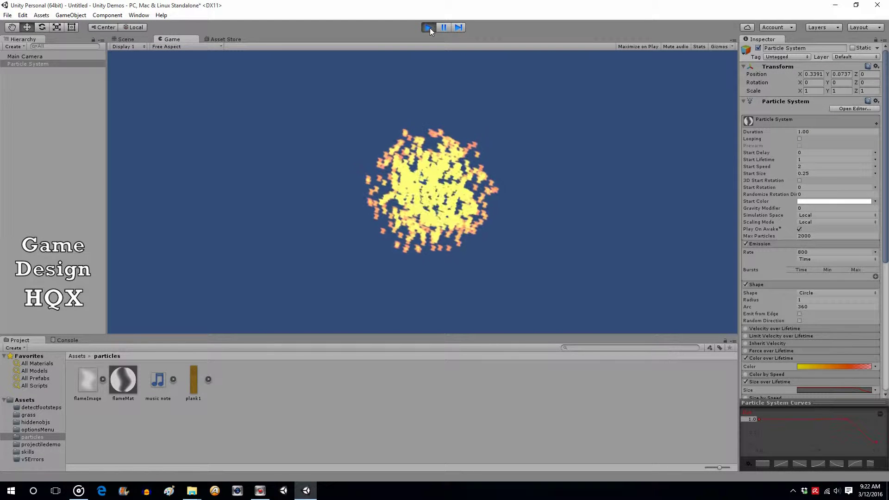
left_click(430, 28)
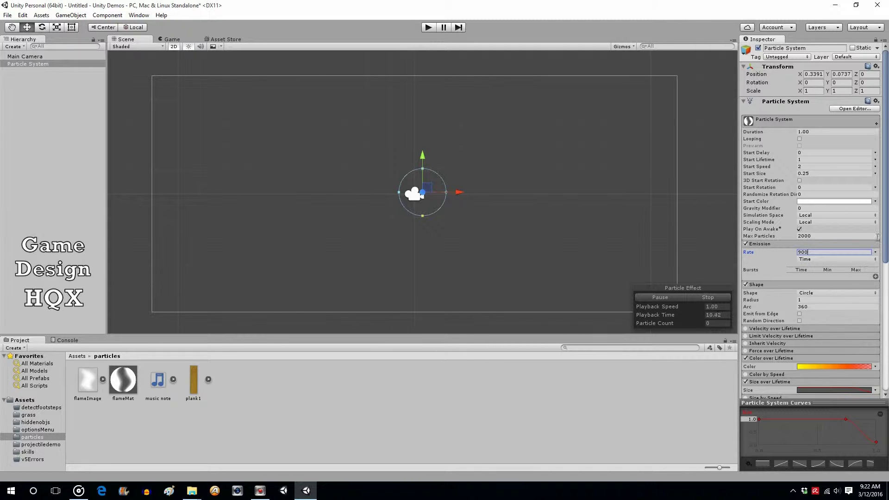
left_click_drag(885, 240, 880, 379)
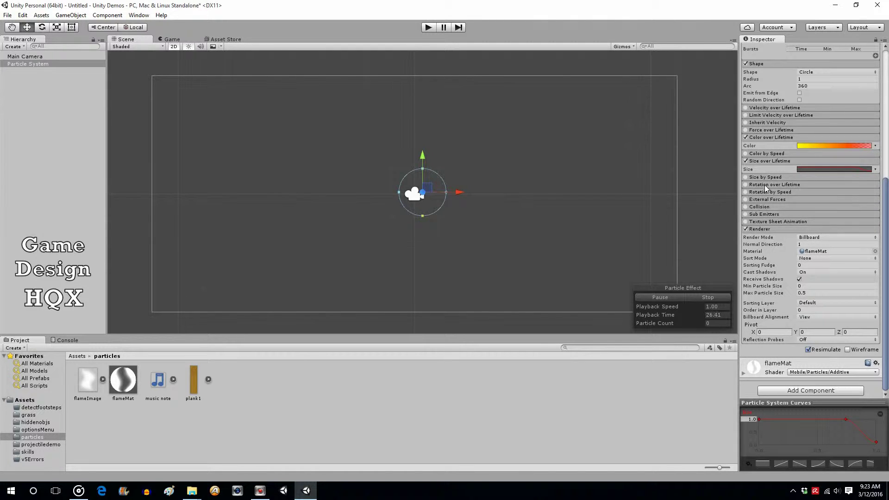
Enable Rotation over Lifetime at 45 and turn Looping back on.
left_click(774, 185)
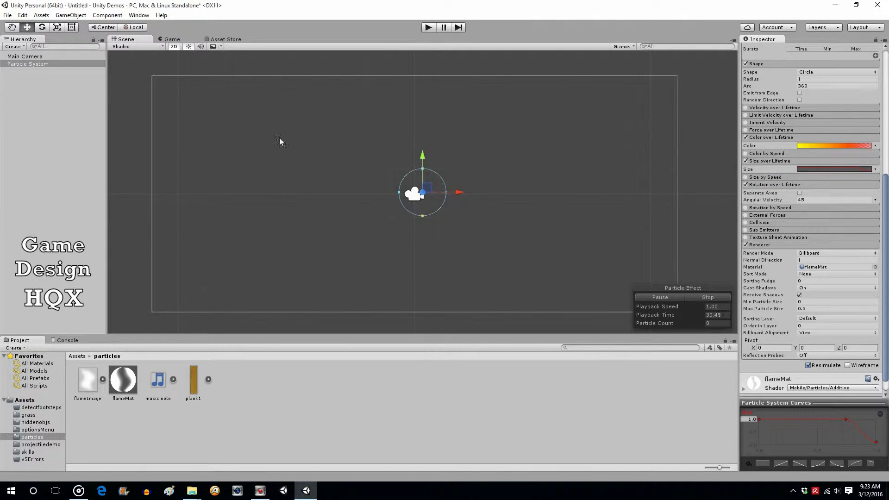
left_click(27, 57)
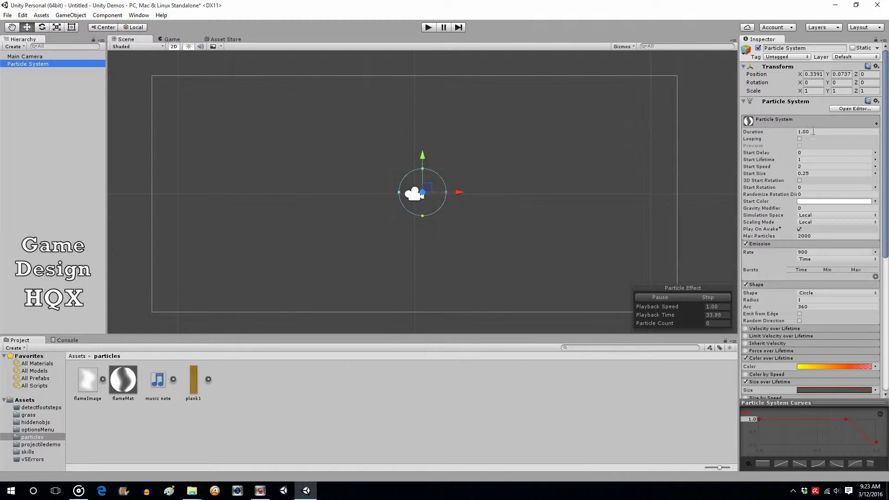
left_click(798, 139)
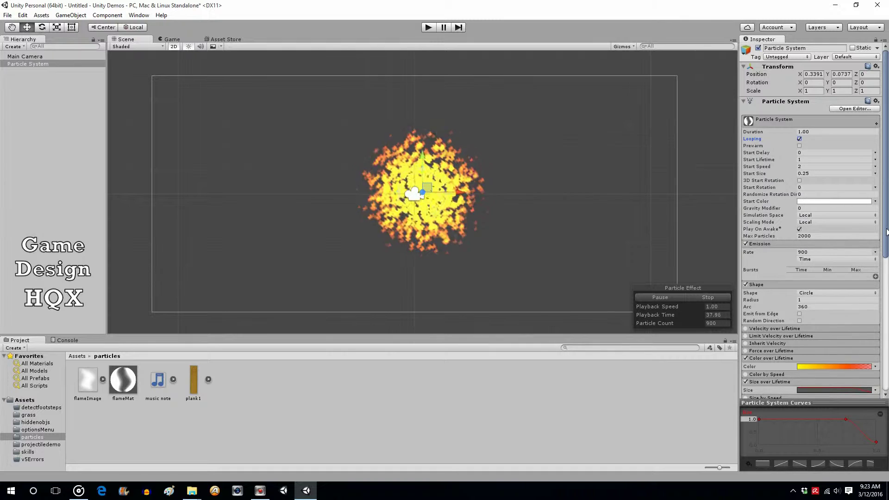
left_click_drag(882, 229, 886, 367)
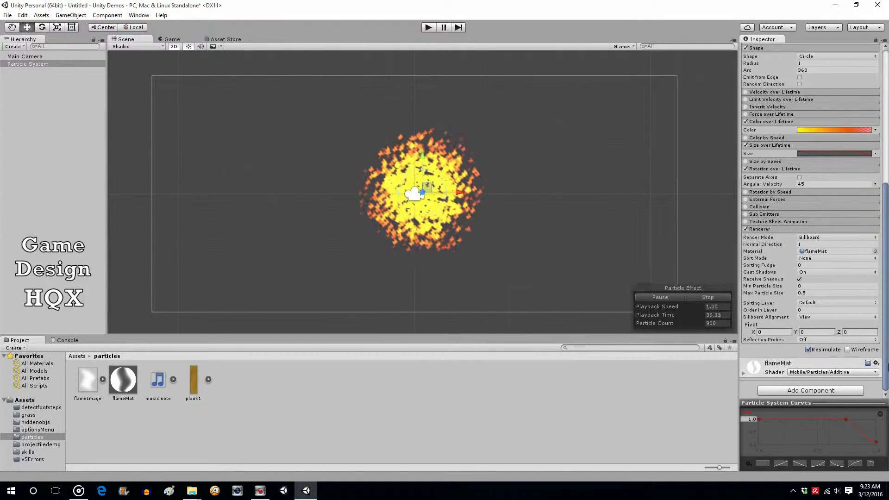
Raise the angular velocity to 180 and play-test the faster-spinning flames.
left_click(808, 184)
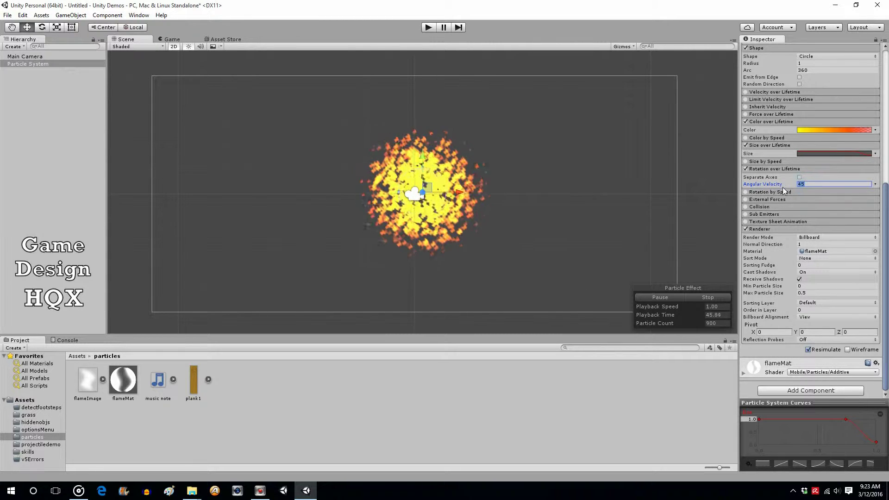
type("180")
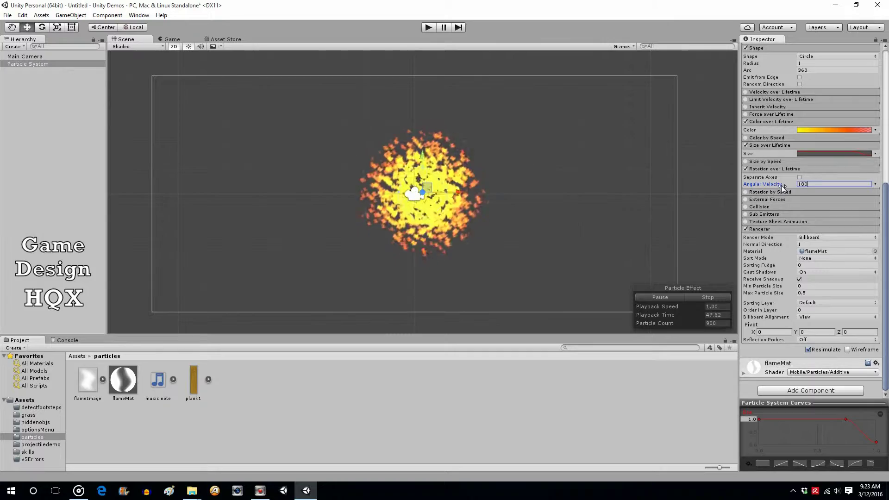
scroll(542, 162, "up", 2)
scroll(542, 162, "up", 2)
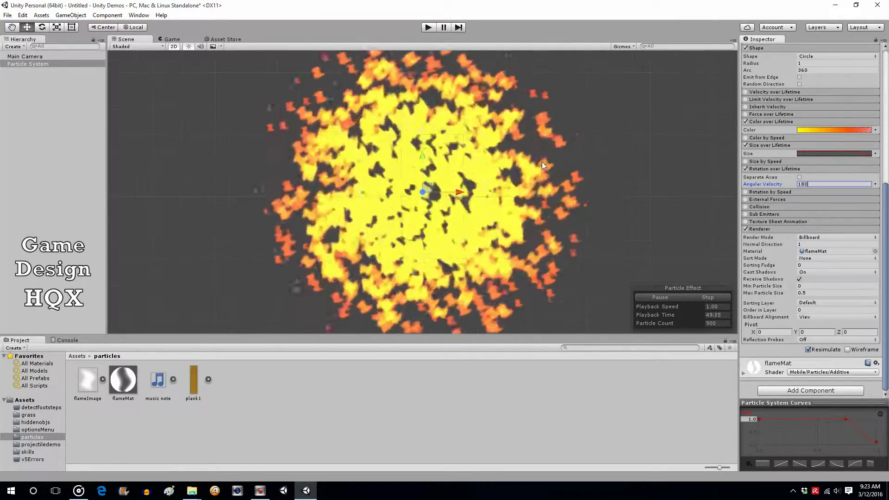
scroll(541, 162, "up", 2)
scroll(542, 162, "up", 2)
middle_click_drag(540, 137, 470, 201)
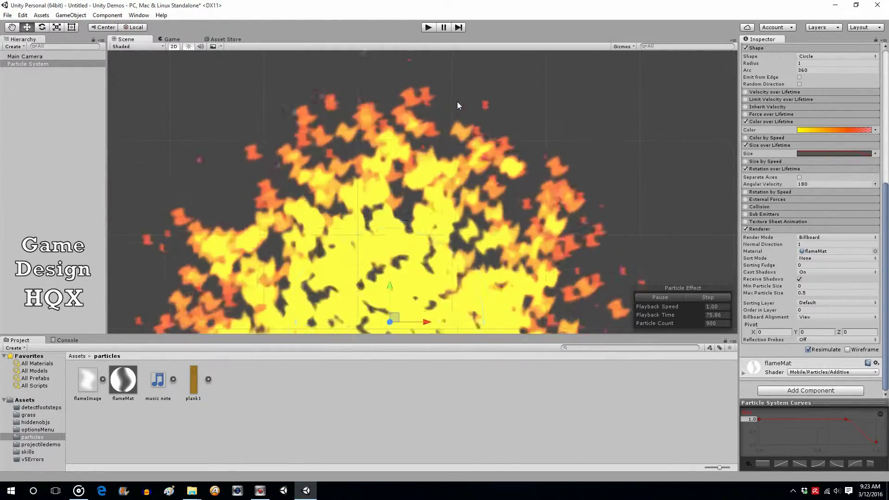
scroll(451, 139, "up", 2)
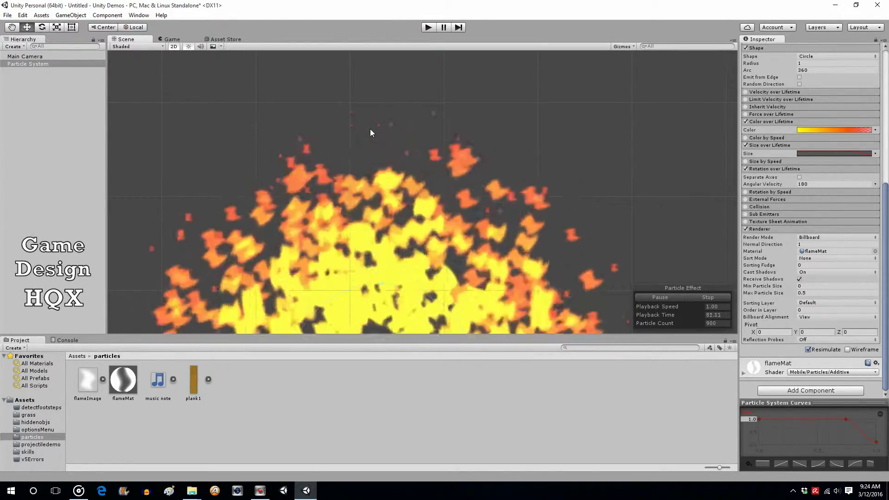
scroll(377, 126, "down", 2)
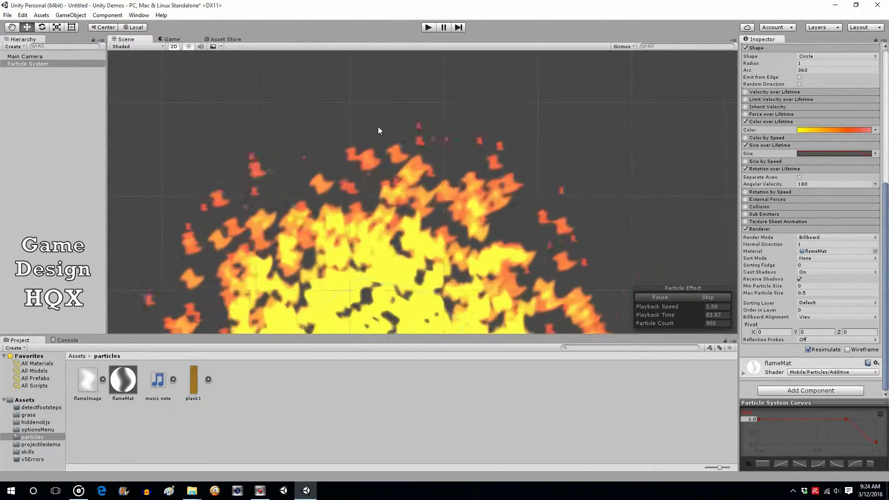
scroll(377, 126, "down", 2)
scroll(377, 128, "down", 2)
middle_click_drag(377, 128, 392, 63)
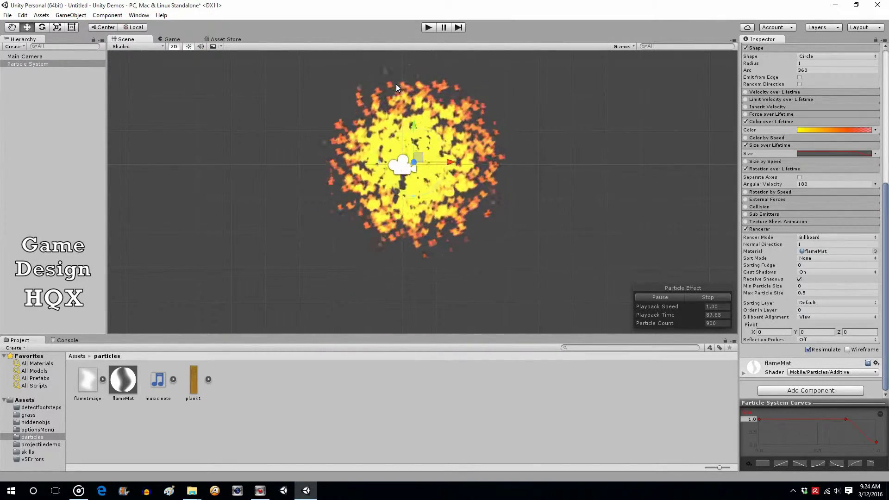
scroll(425, 205, "down", 1)
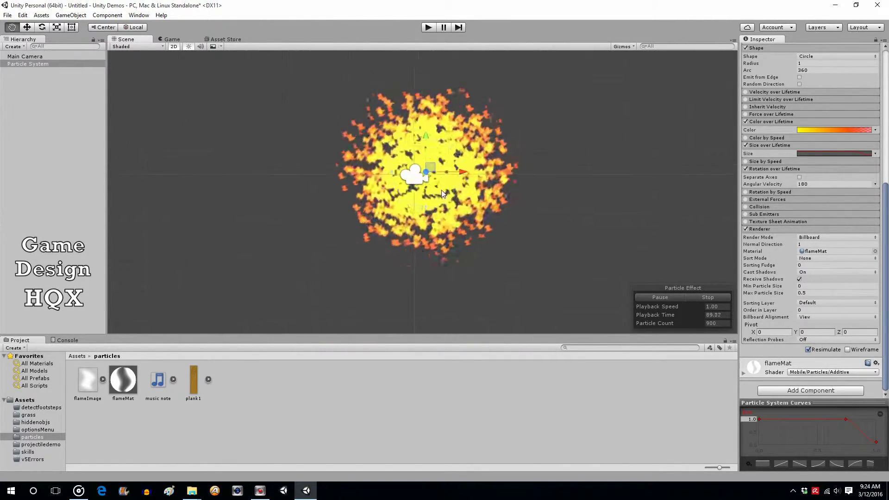
scroll(442, 187, "down", 1)
middle_click_drag(442, 184, 445, 182)
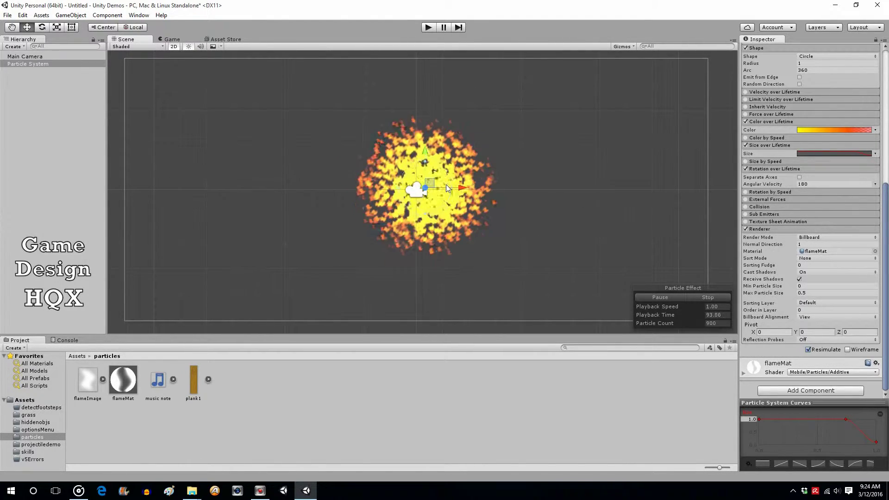
left_click(430, 25)
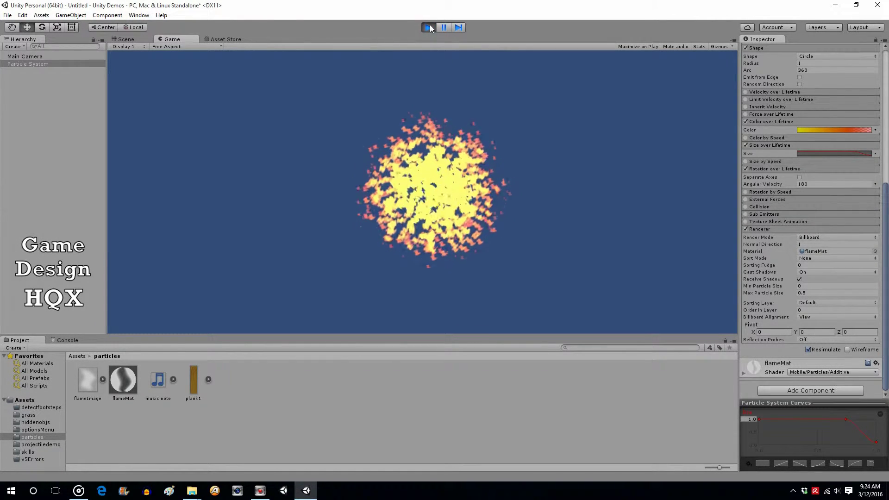
left_click(430, 25)
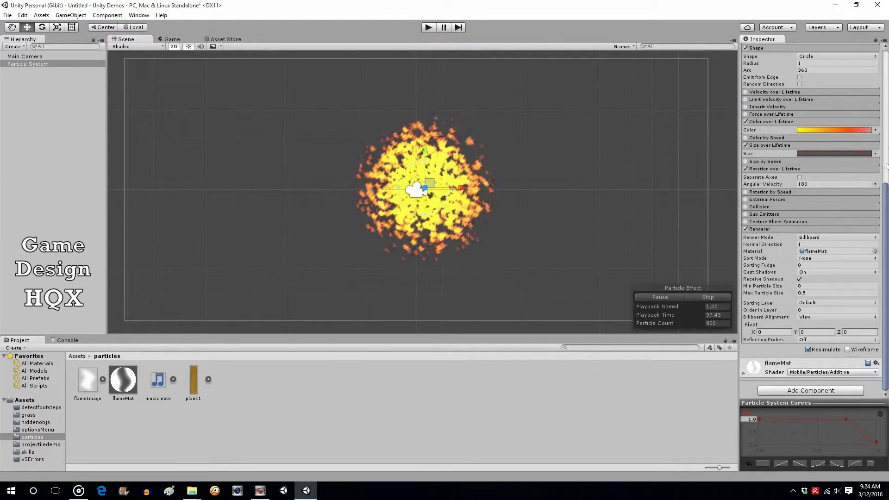
left_click_drag(884, 198, 884, 56)
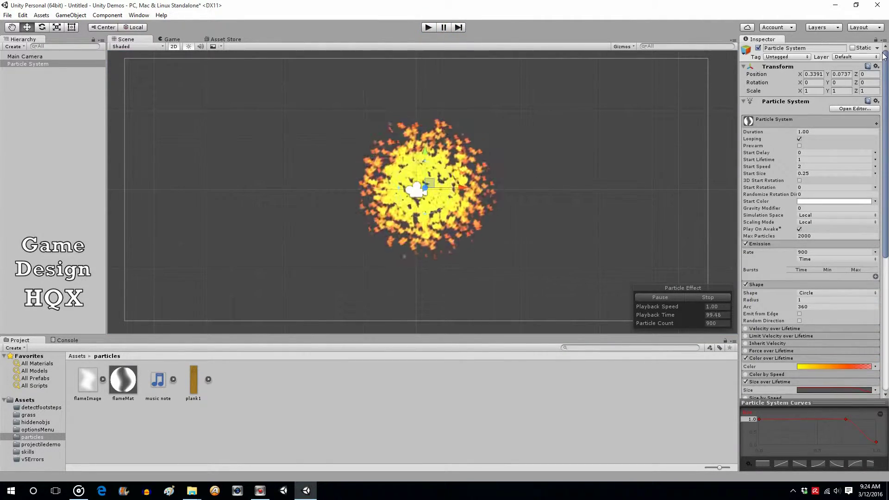
Enable Prewarm so the effect starts fully developed, and play-test it.
left_click(799, 146)
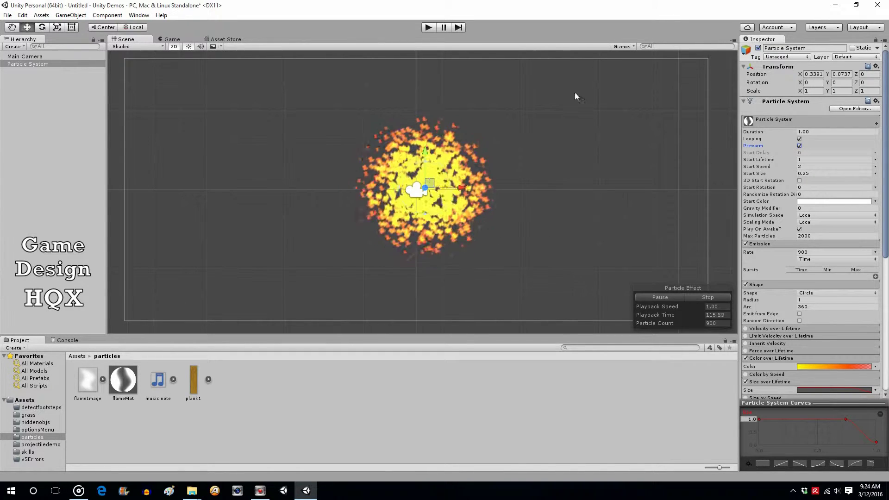
left_click(429, 27)
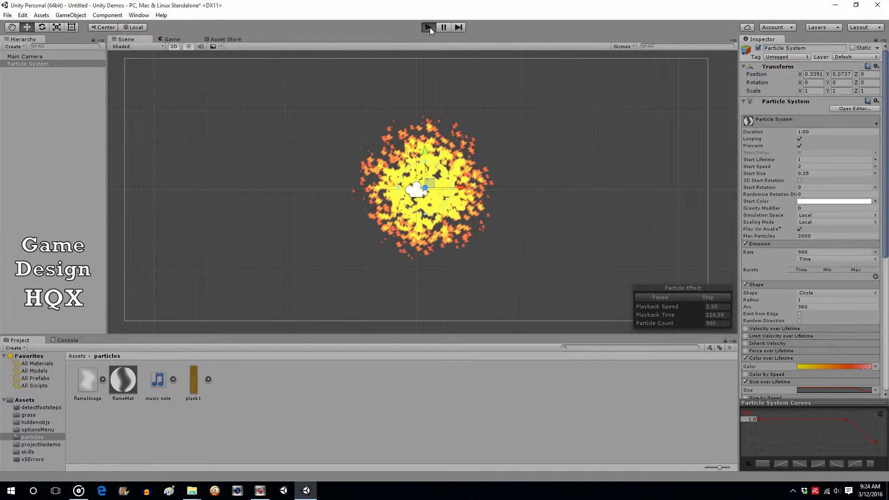
left_click(428, 27)
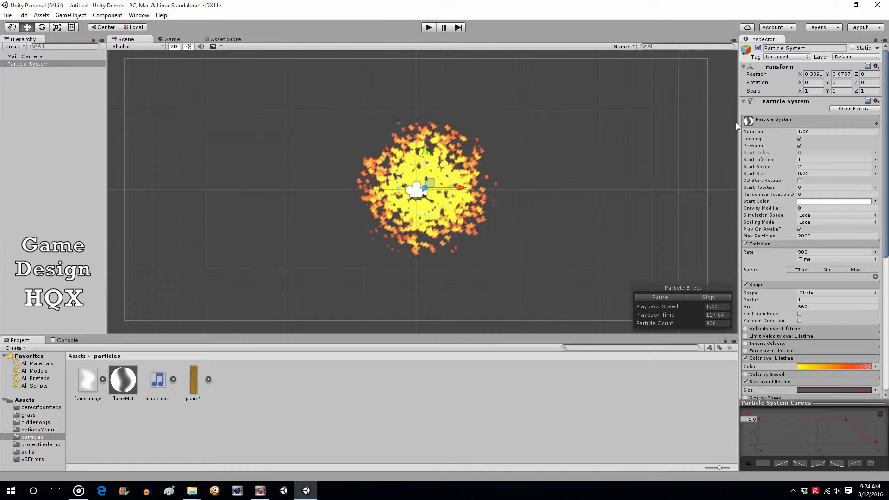
Turn Looping off for a one-shot burst, replaying it several times, then start placing plank1.
left_click(799, 140)
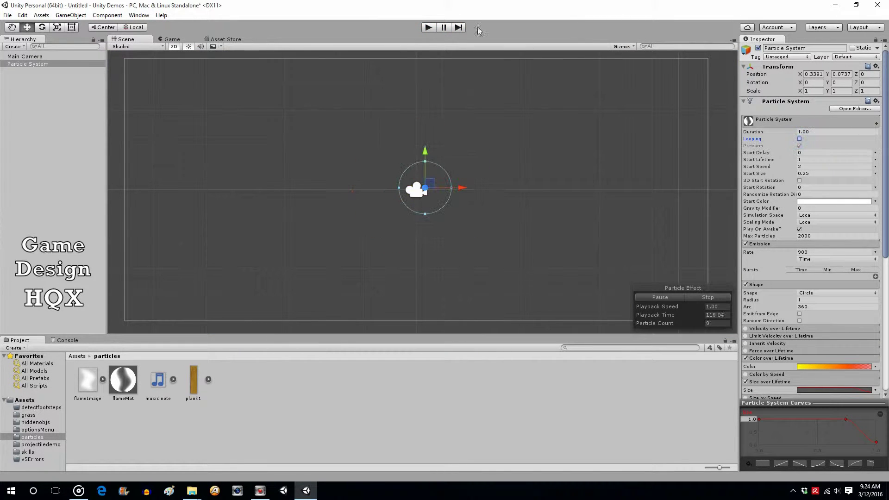
left_click(429, 28)
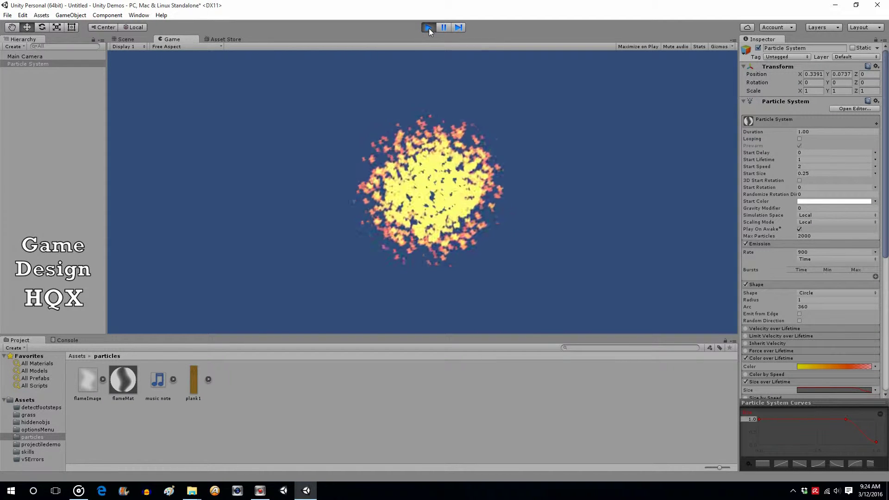
left_click(429, 28)
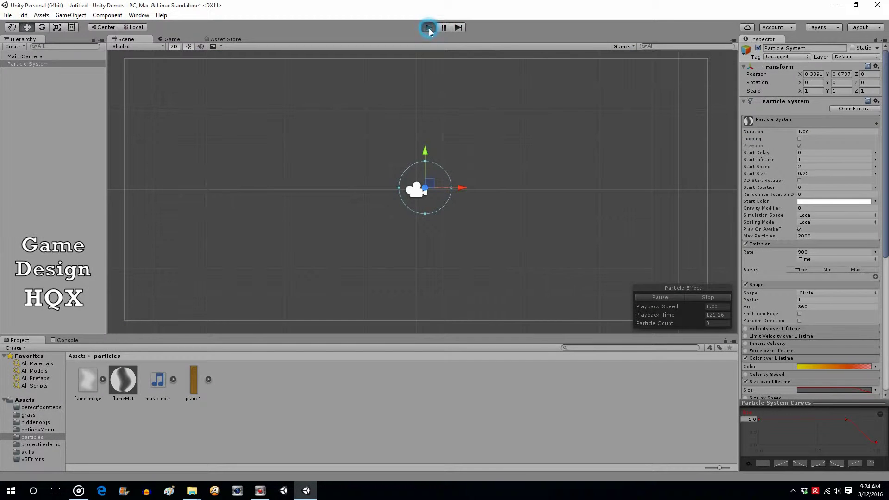
left_click(429, 28)
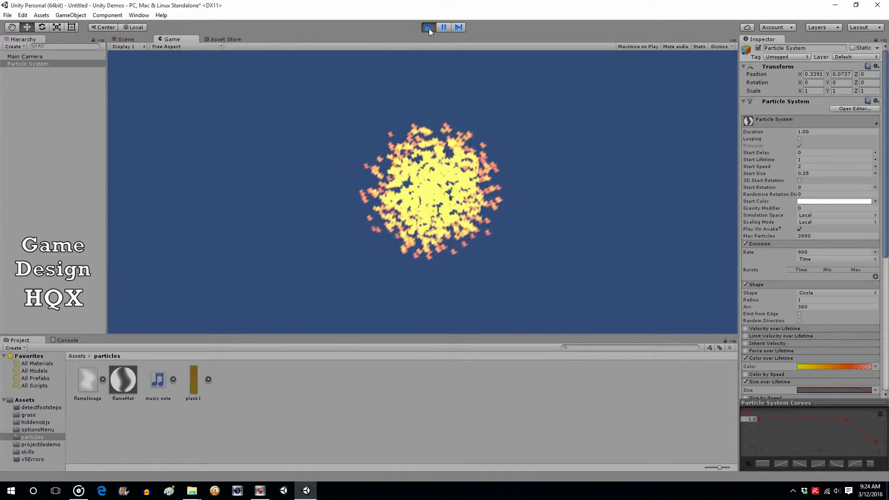
left_click(429, 28)
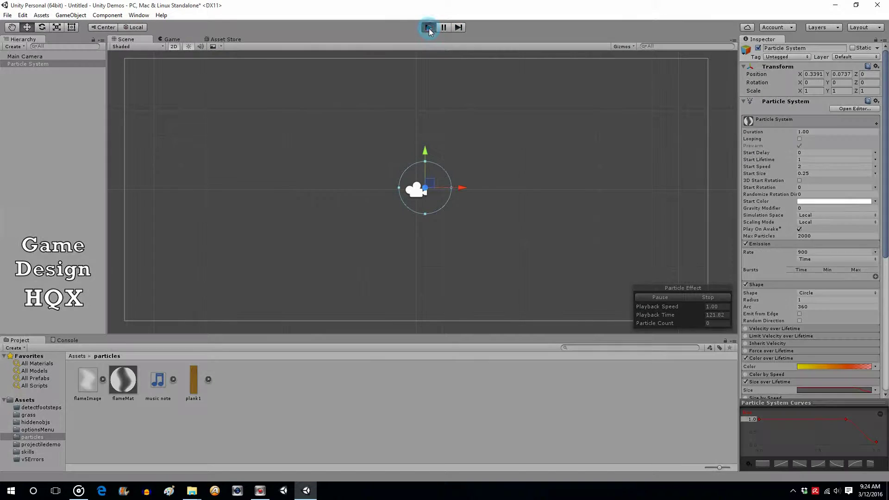
left_click(429, 28)
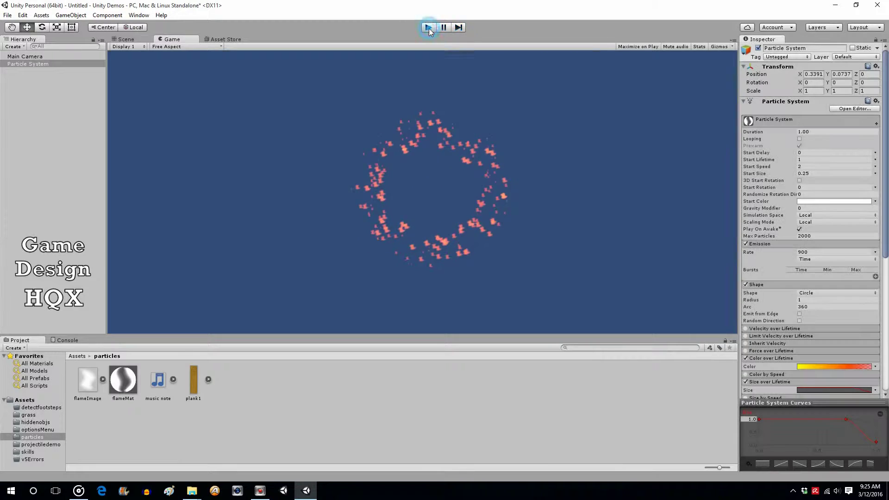
left_click(428, 28)
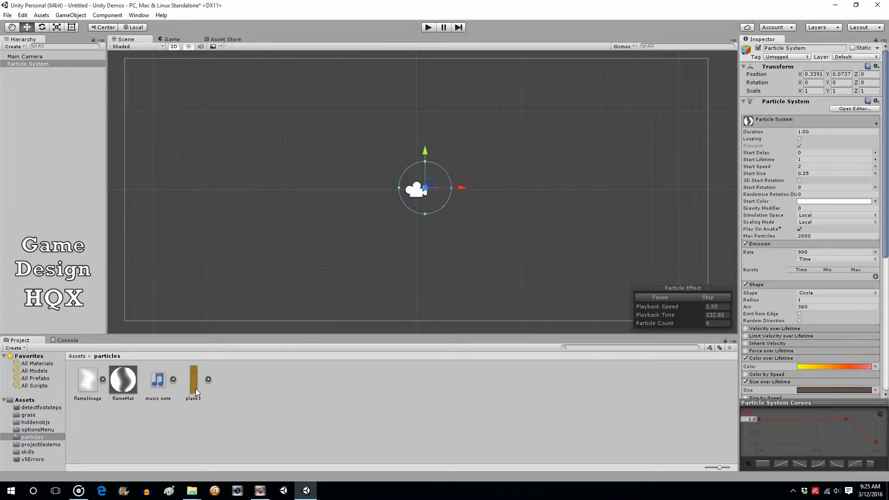
left_click_drag(194, 388, 156, 318)
Add the plank1 sprite to the scene and place a copy right beside it.
left_click_drag(43, 173, 42, 169)
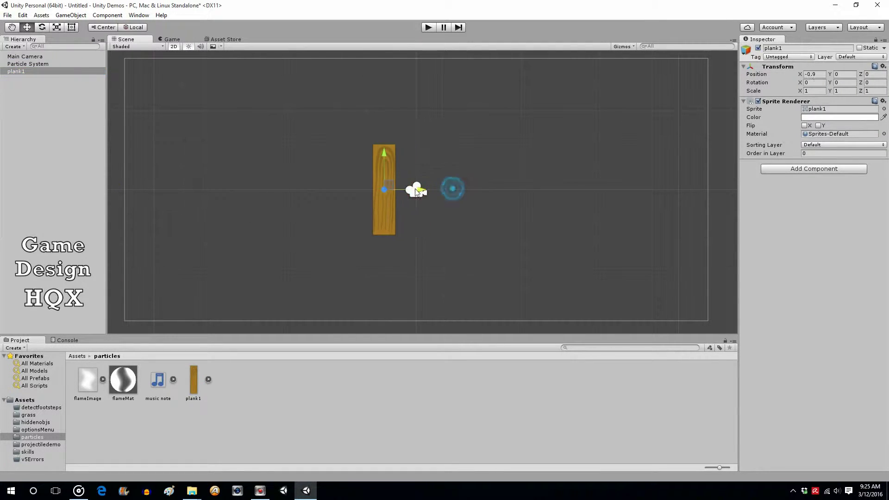
left_click(25, 81)
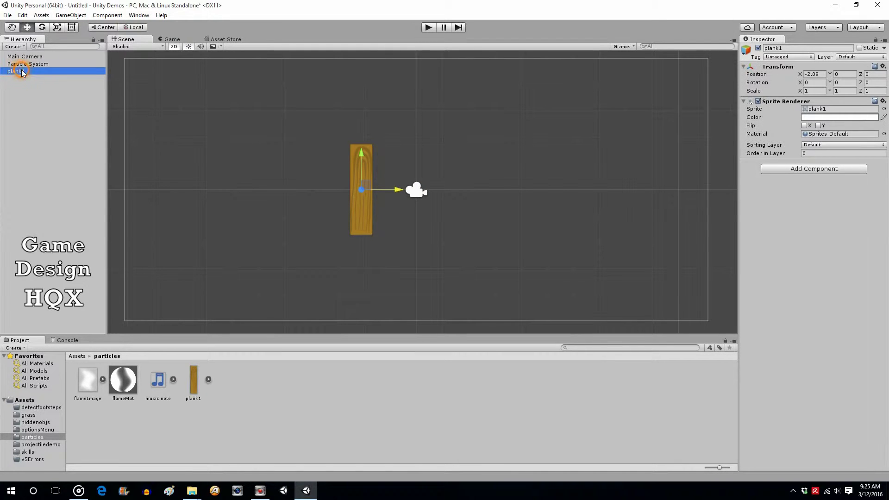
right_click(23, 72)
left_click(24, 87)
right_click(24, 87)
left_click(42, 129)
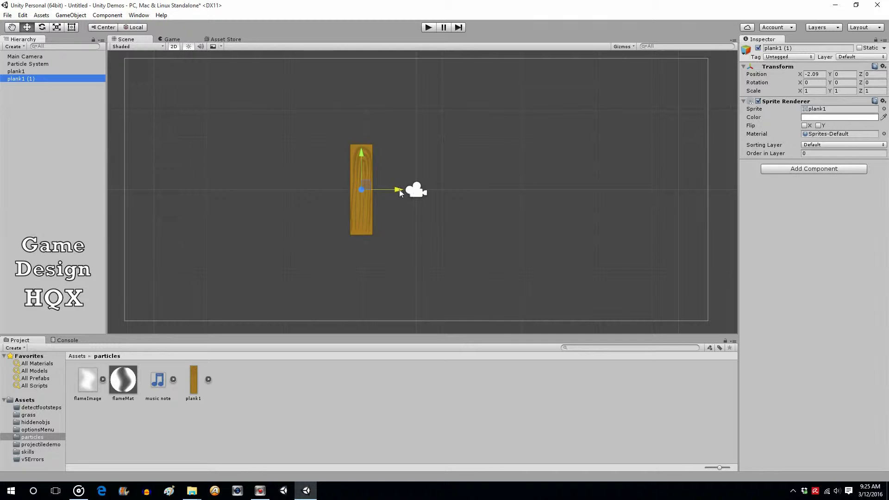
left_click_drag(399, 189, 421, 193)
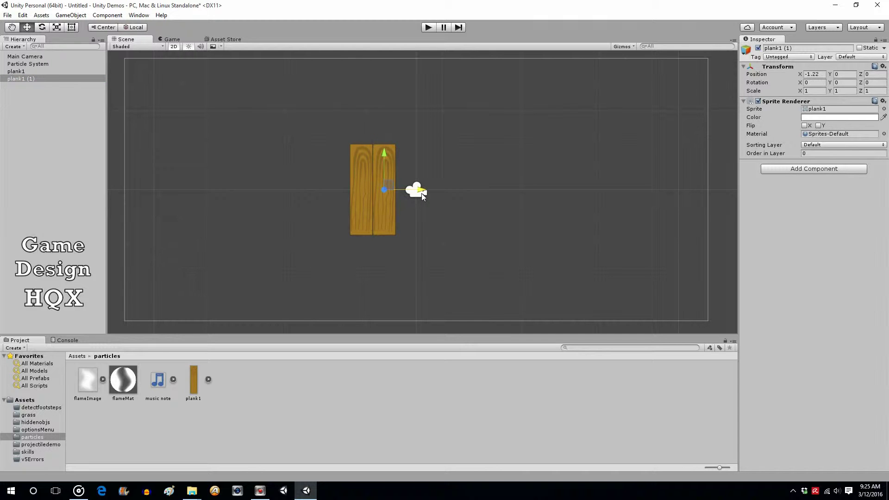
Paste a third and fourth plank and line them up beside the others.
right_click(37, 97)
left_click(62, 110)
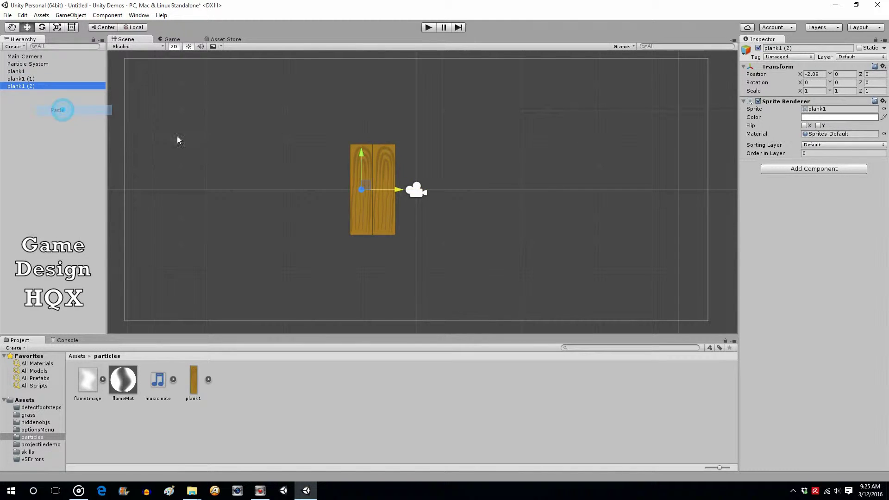
left_click_drag(403, 188, 446, 192)
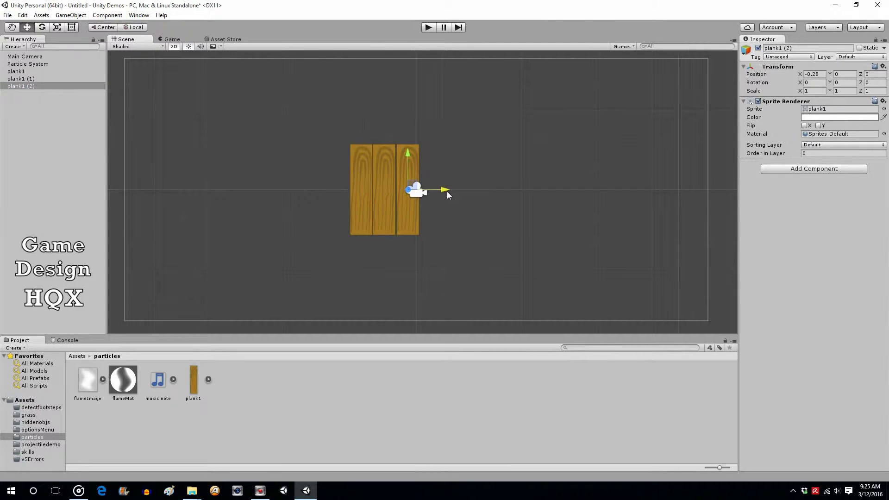
right_click(23, 87)
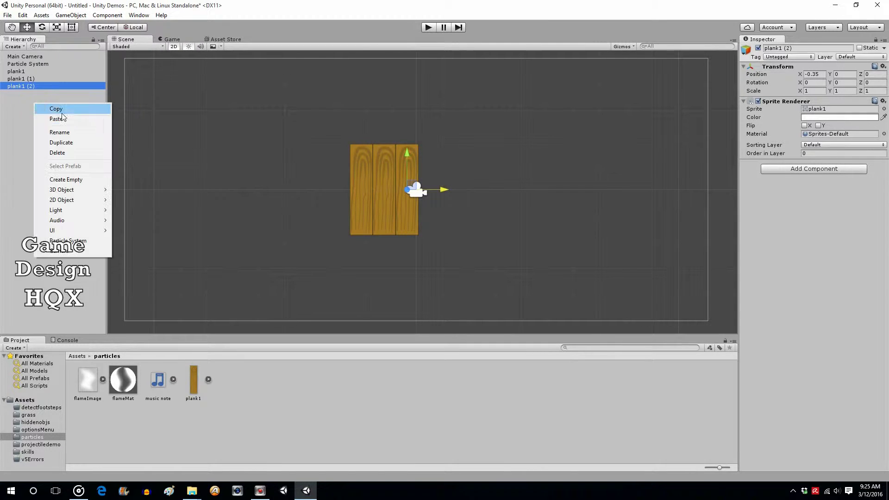
left_click(61, 117)
left_click_drag(407, 196, 466, 194)
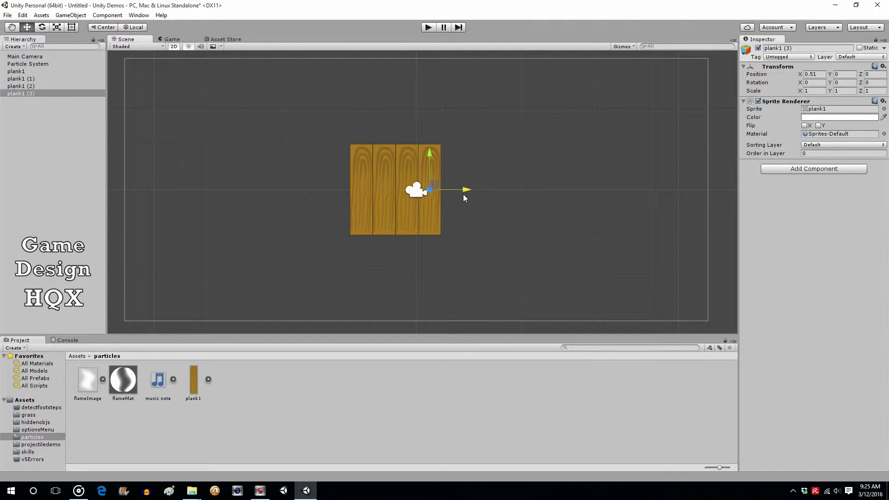
Select all four planks and shift them right together as one board.
left_click(24, 70)
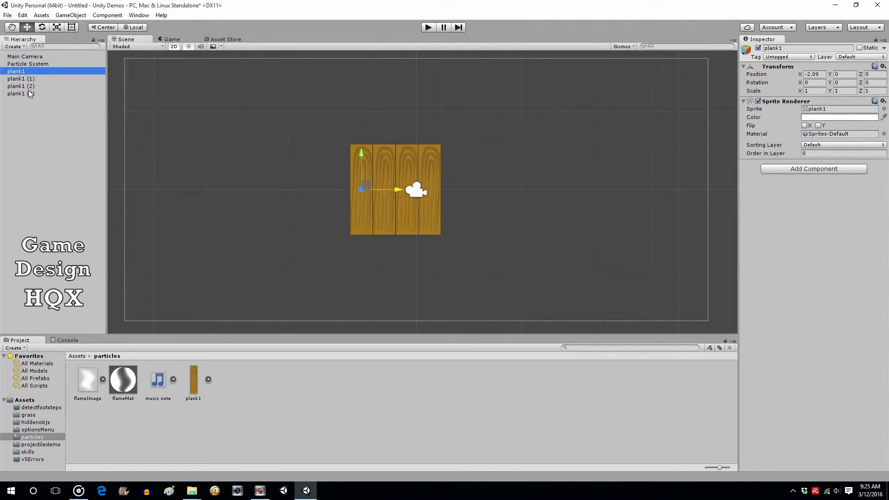
left_click(29, 92, "shift")
left_click_drag(431, 186, 457, 187)
Give the particle renderer Order in Layer 10 so sparks draw over the planks, and play to check.
left_click(37, 120)
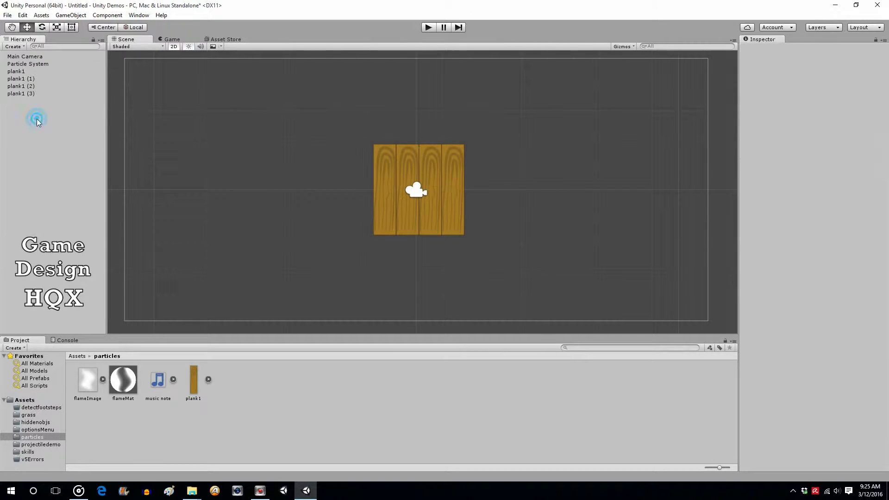
left_click(38, 64)
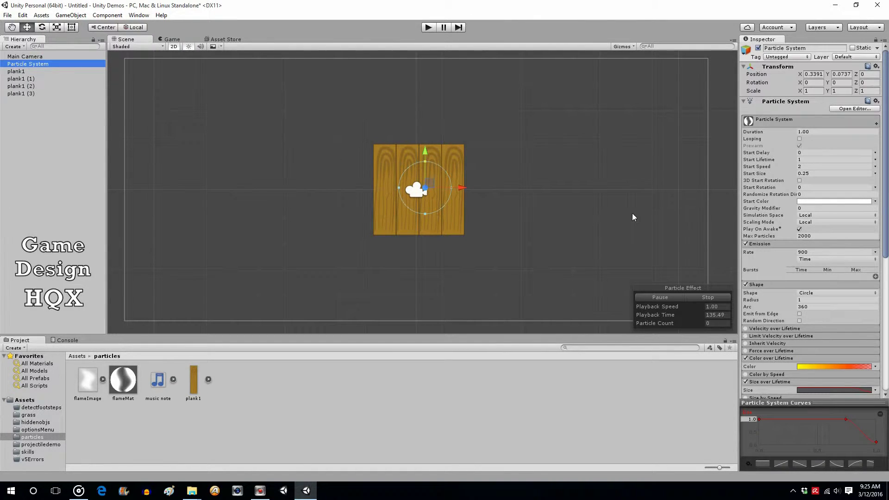
left_click_drag(885, 182, 885, 271)
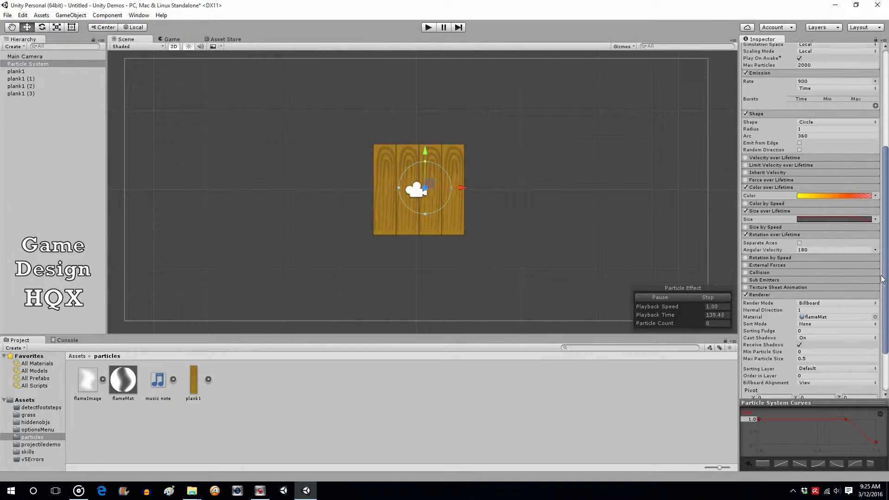
left_click_drag(885, 271, 886, 325)
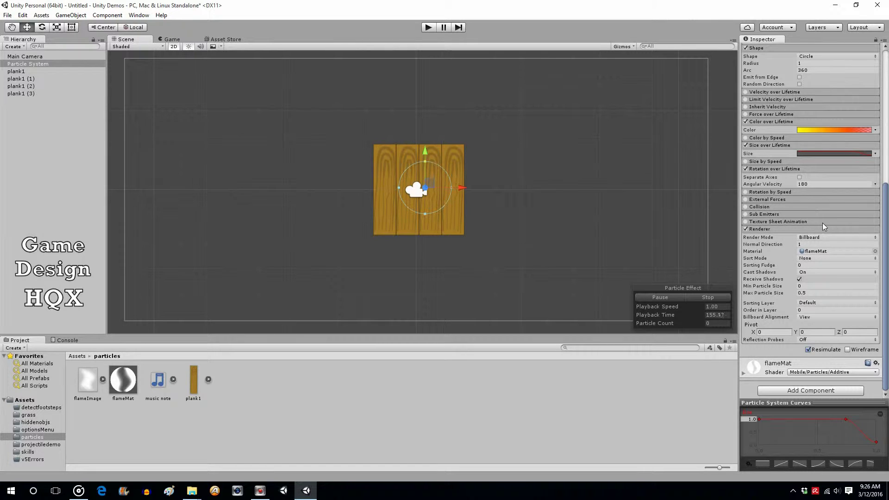
left_click(812, 310)
type("10")
left_click(429, 28)
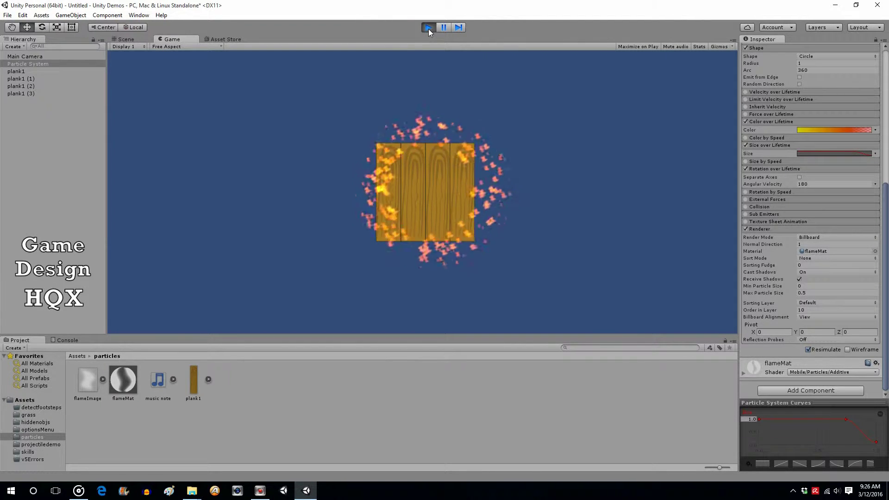
Toggle Play mode a few times to watch the fire bursts over the planks.
left_click(429, 29)
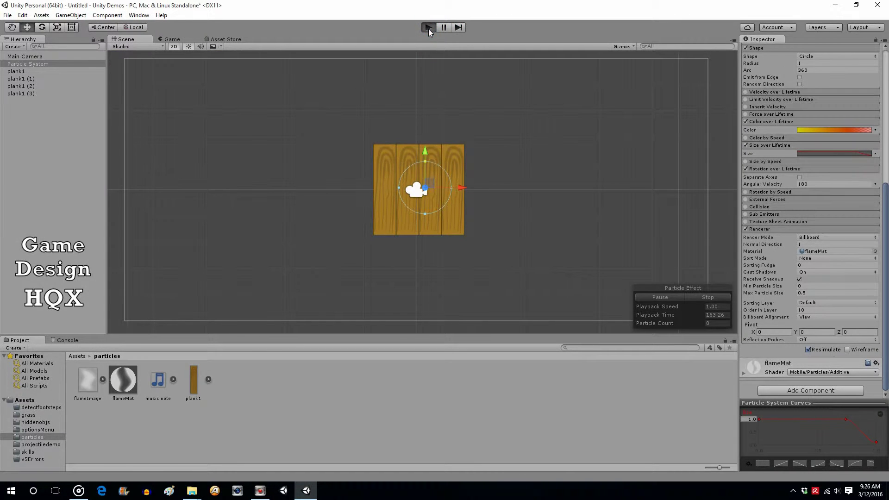
left_click(429, 29)
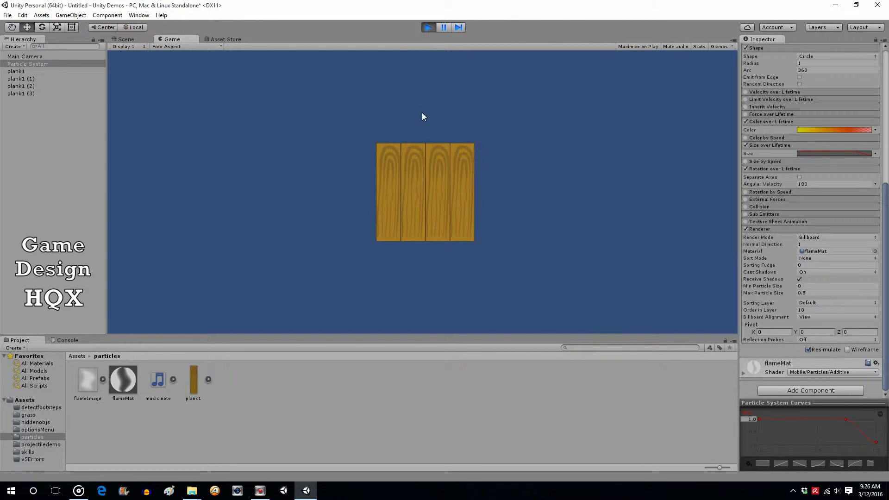
left_click(428, 28)
scroll(424, 91, "down", 1)
scroll(420, 88, "up", 2)
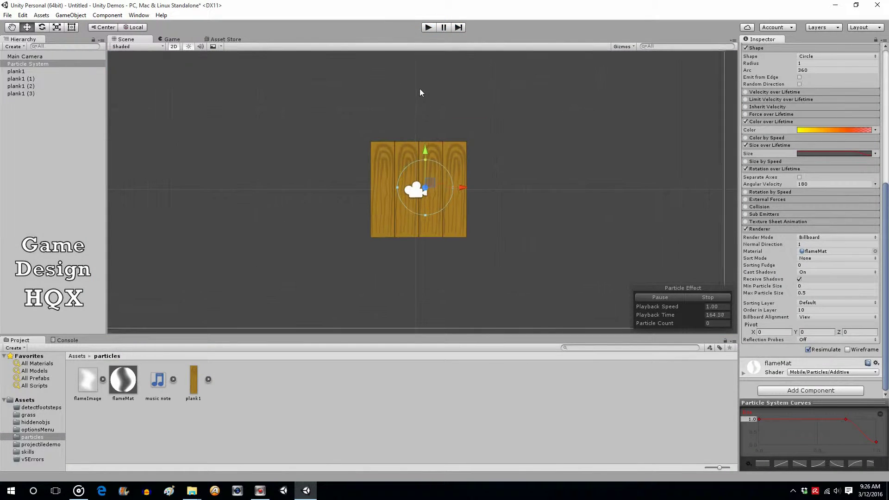
scroll(419, 88, "up", 3)
scroll(418, 88, "up", 2)
scroll(419, 88, "up", 1)
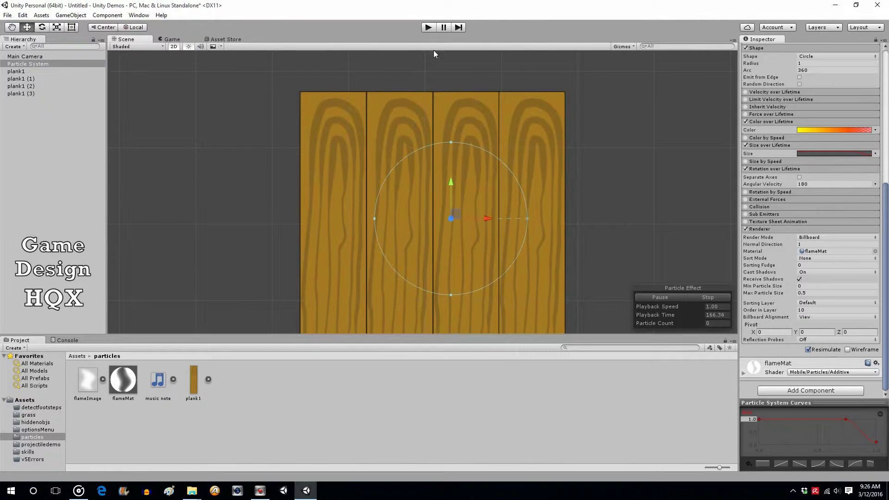
left_click(428, 28)
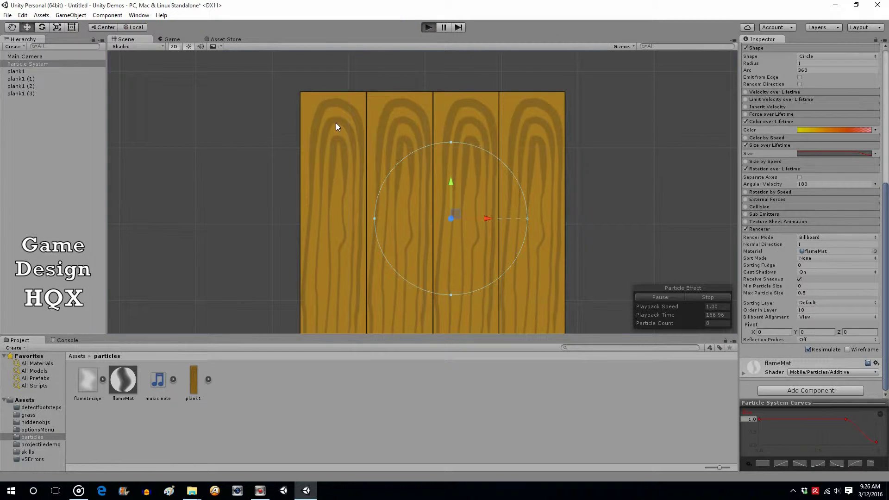
left_click(428, 27)
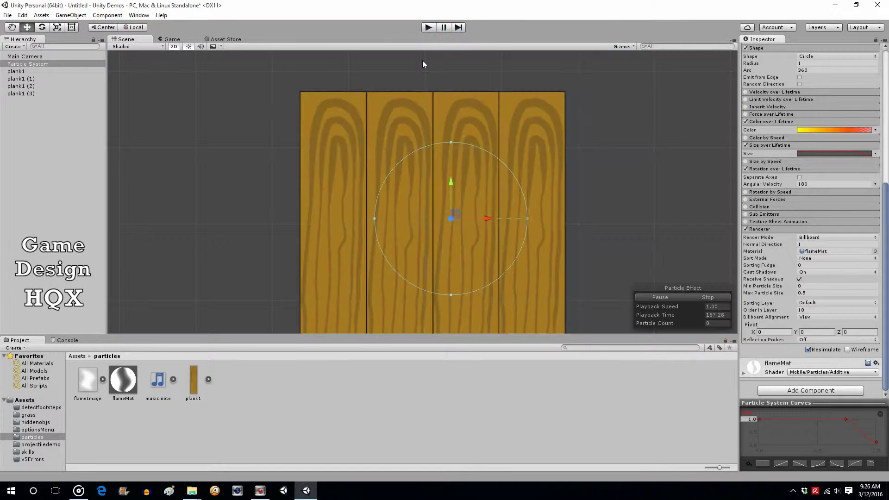
scroll(420, 73, "up", 1)
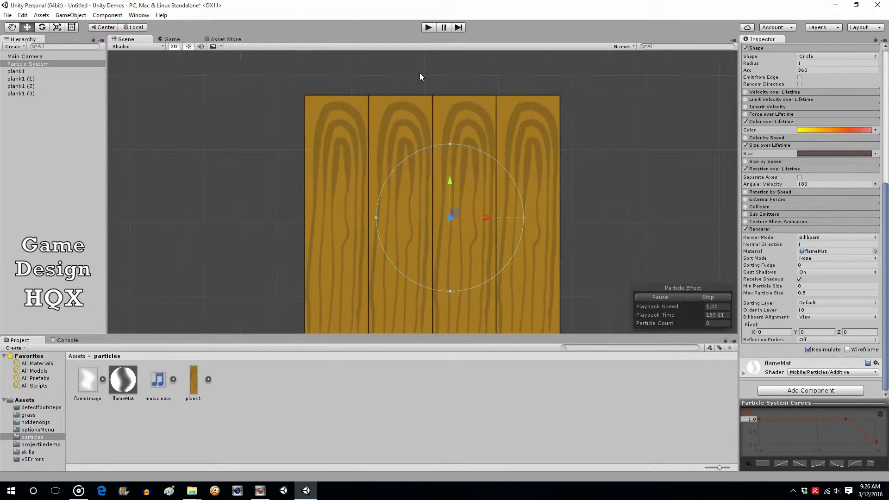
scroll(420, 73, "up", 1)
scroll(419, 73, "up", 1)
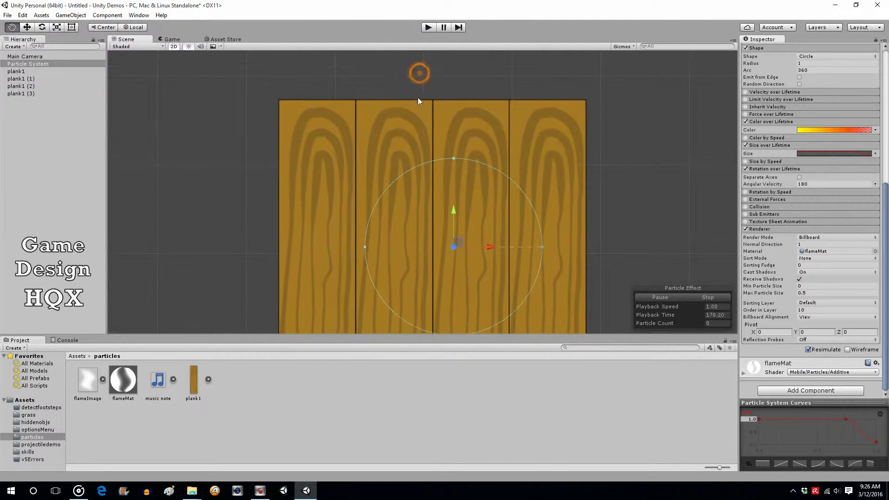
Simulate the particle effect in the Scene view and freeze it mid-burst with flecks ringed around the planks.
left_click(662, 296)
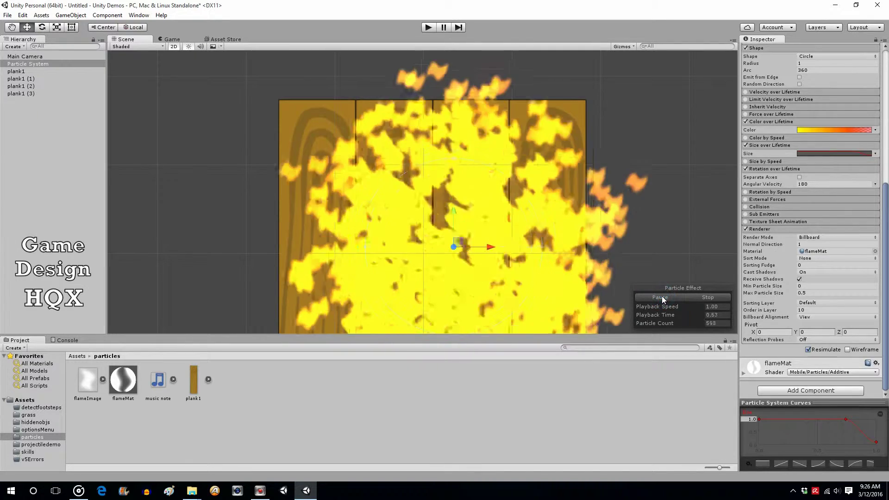
left_click(661, 297)
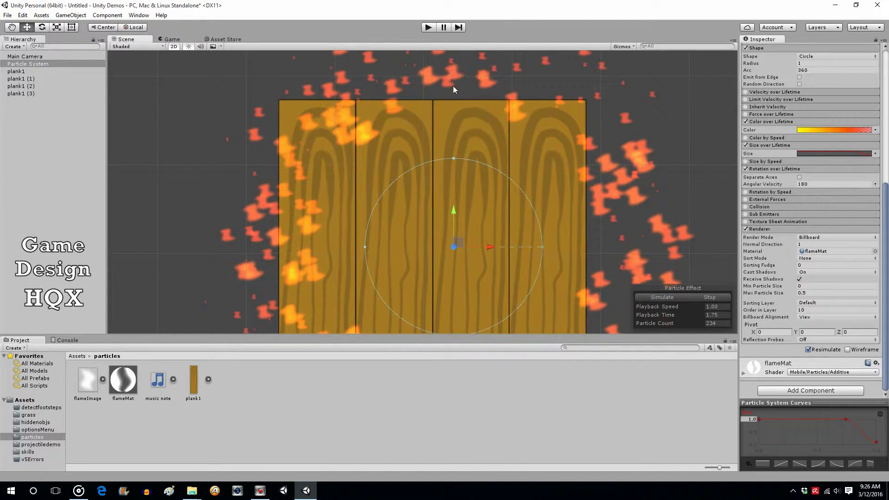
scroll(459, 116, "down", 2)
scroll(460, 116, "down", 2)
scroll(459, 116, "down", 2)
scroll(460, 116, "down", 1)
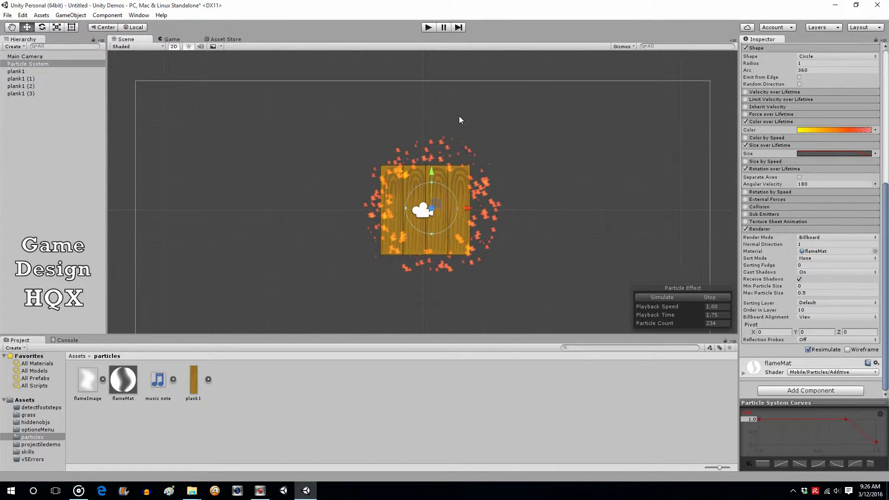
middle_click_drag(459, 117, 456, 105)
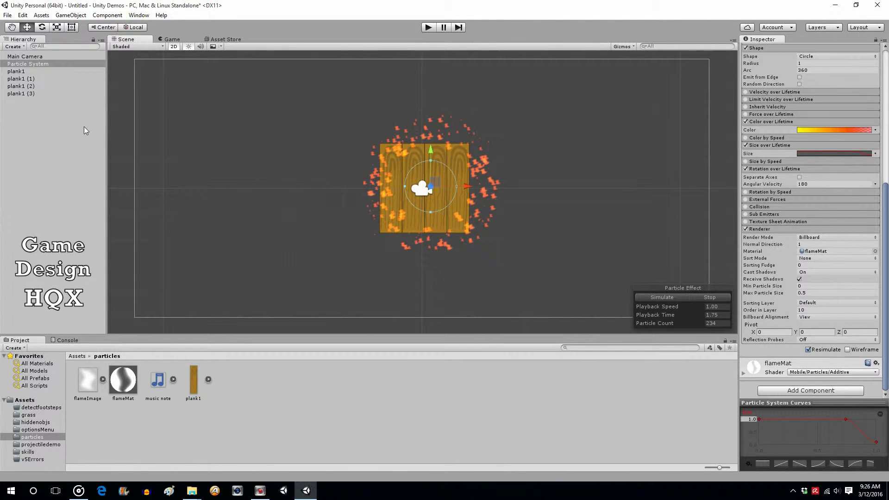
Raise the particle Start Size from 0.25 to 0.4 for larger flames.
left_click(428, 26)
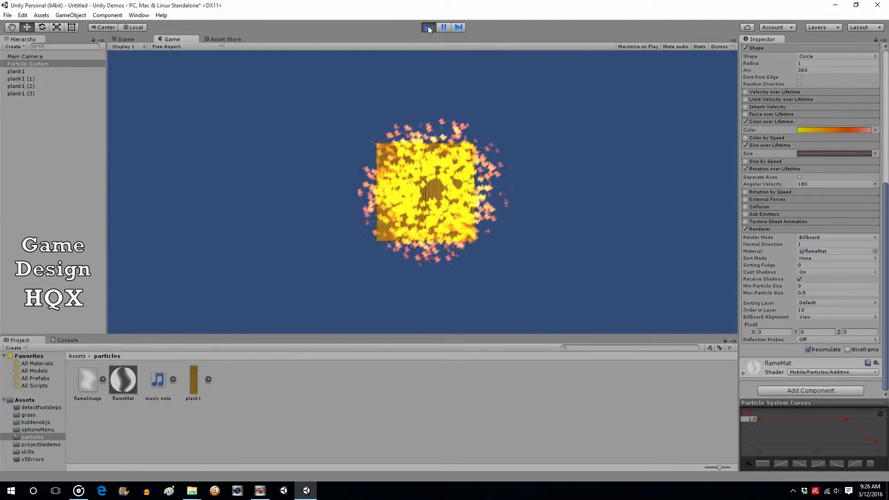
left_click(428, 27)
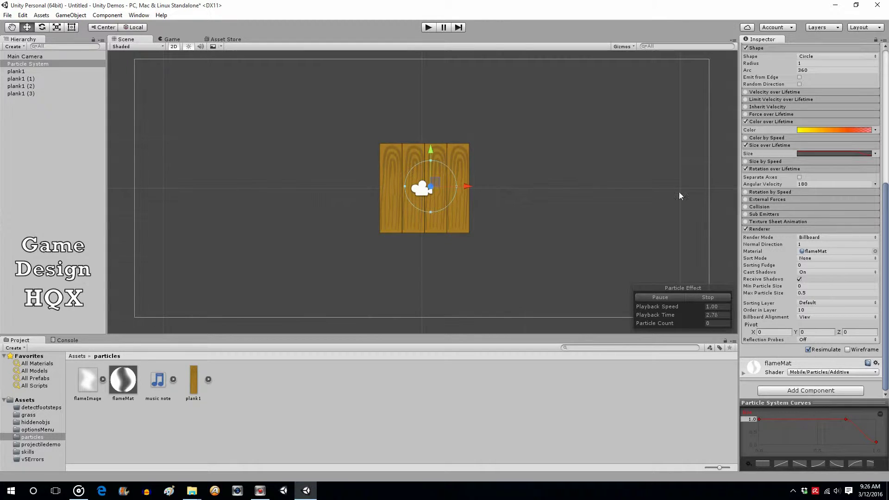
left_click_drag(887, 206, 888, 97)
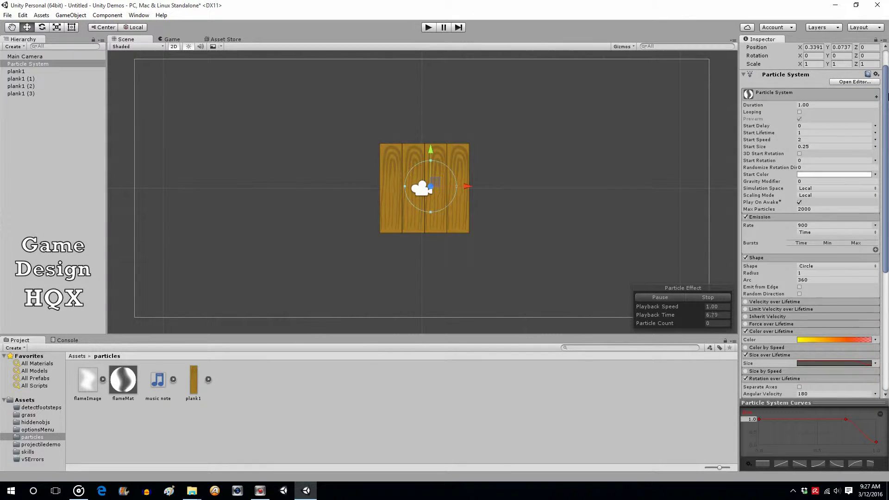
left_click(824, 228)
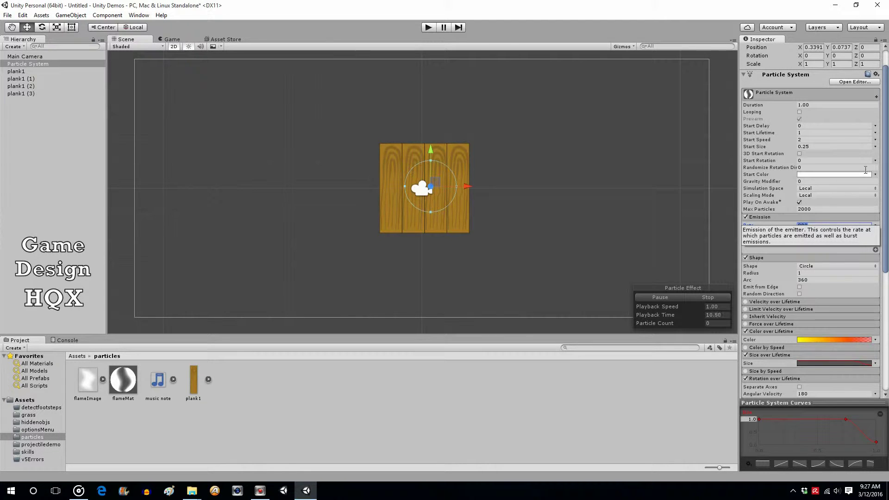
left_click(820, 147)
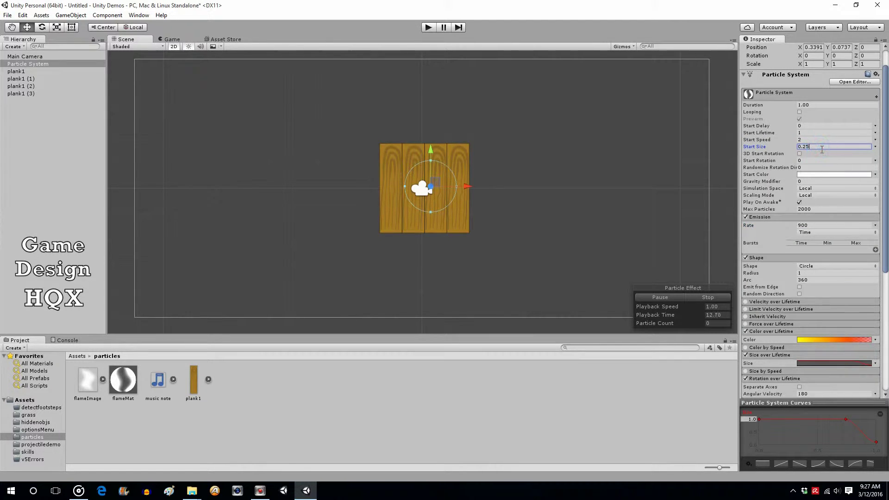
key("BackSpace")
key("BackSpace")
Play the scene twice to check the bigger flame particles.
left_click(428, 26)
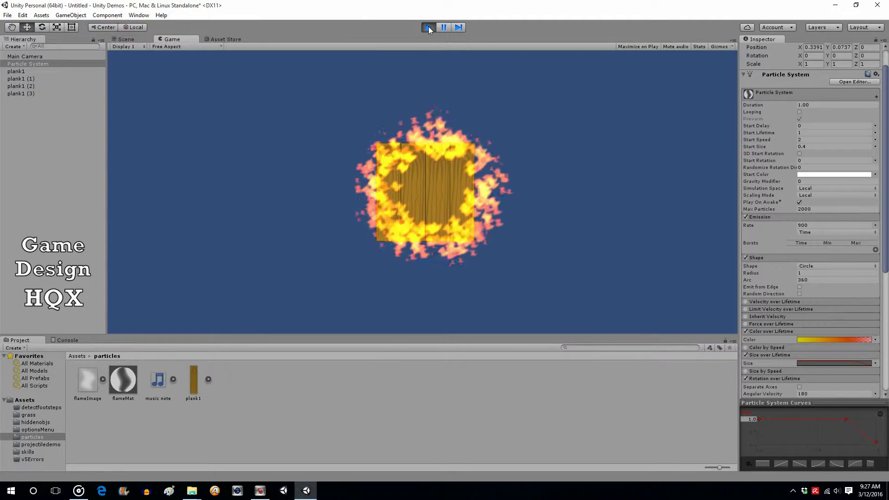
left_click(429, 27)
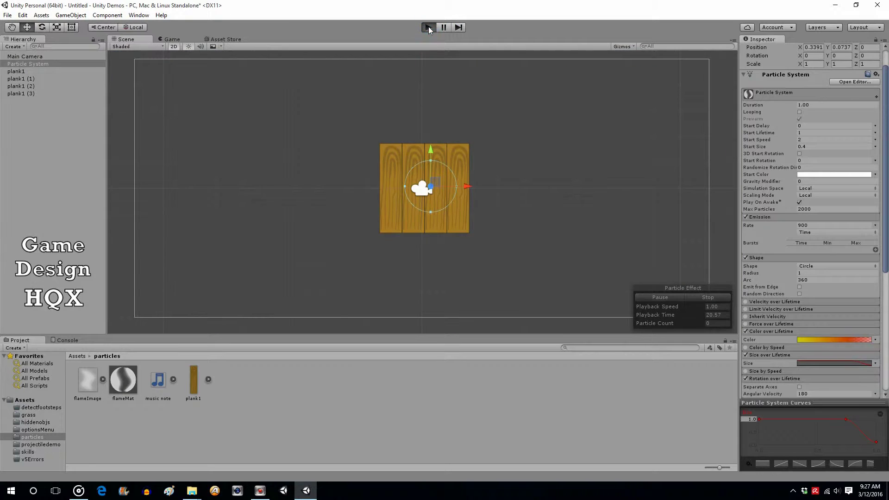
left_click(428, 26)
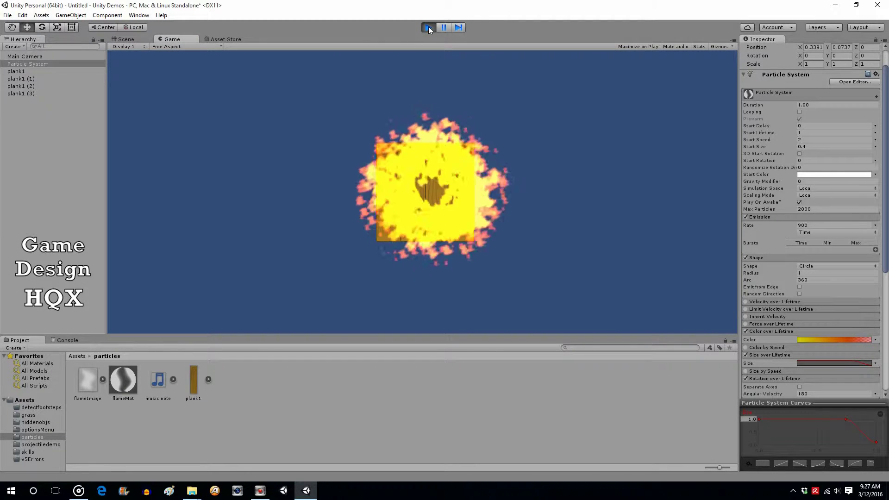
left_click(428, 26)
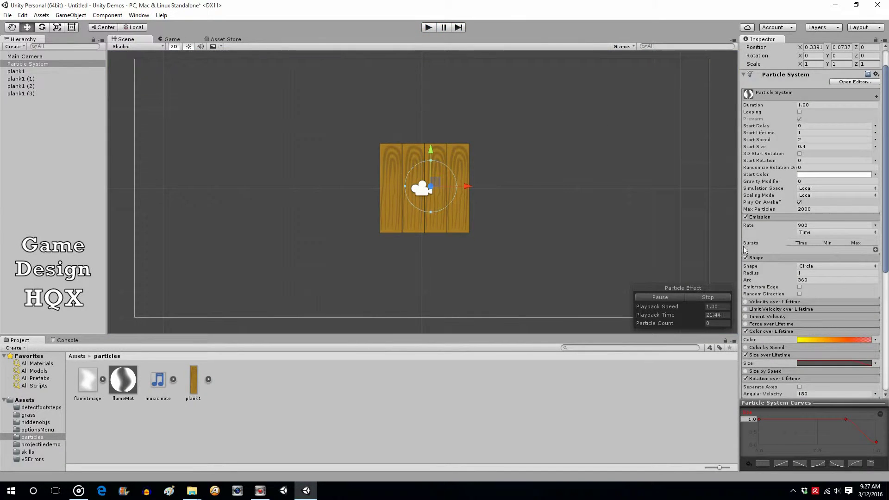
Add a red key around 43% on the Color over Lifetime gradient between yellow and red.
left_click(814, 339)
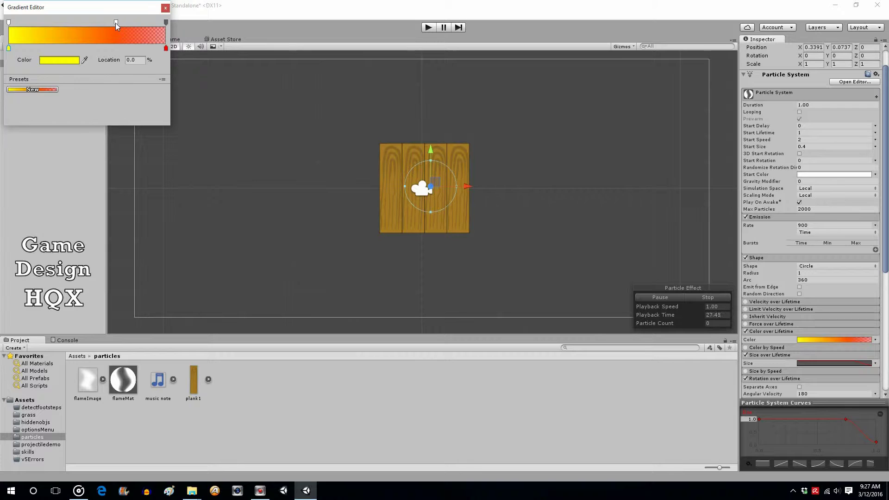
left_click(76, 47)
left_click(63, 62)
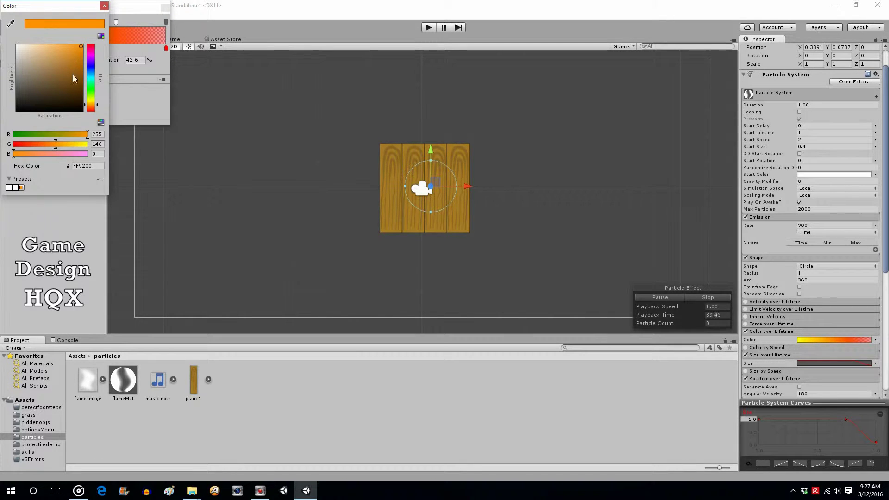
left_click_drag(38, 143, 27, 145)
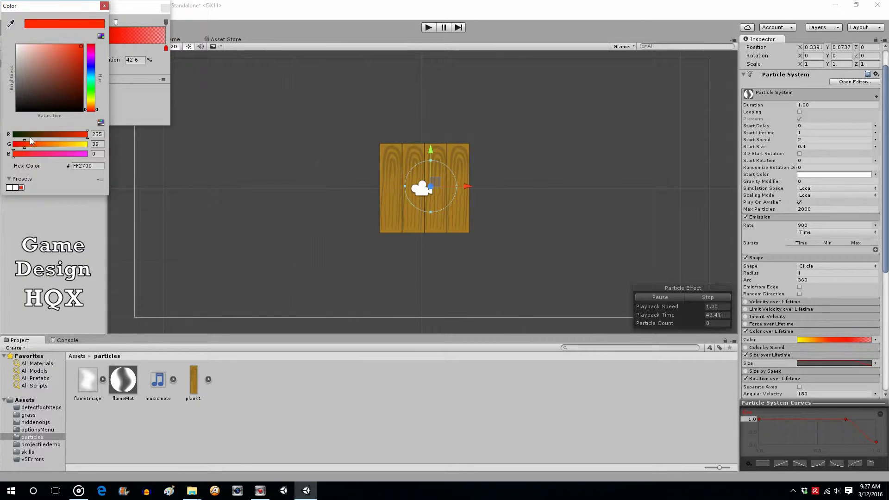
left_click(104, 6)
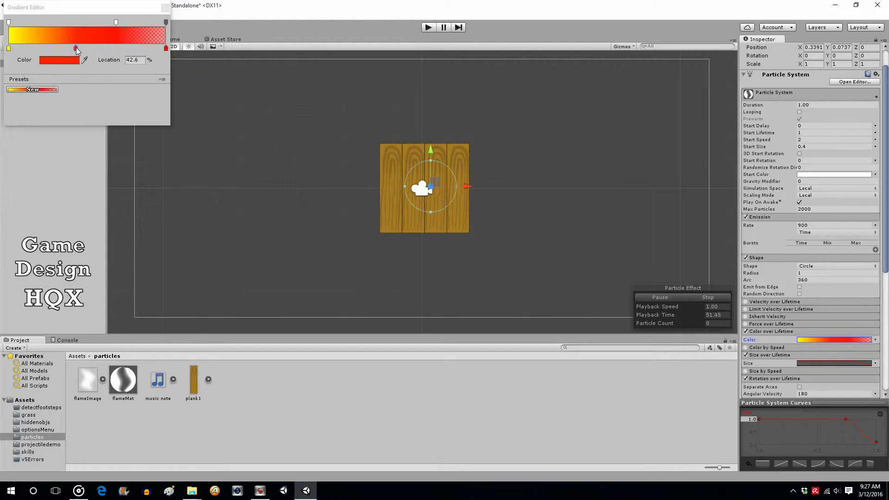
left_click(165, 8)
Play the scene twice to preview the recoloured flames, ending back in edit mode.
left_click(431, 29)
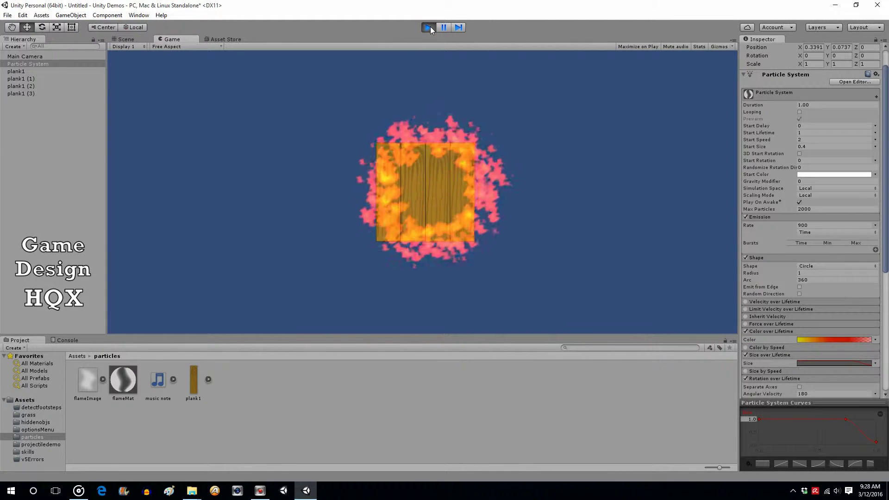
left_click(430, 27)
left_click(430, 26)
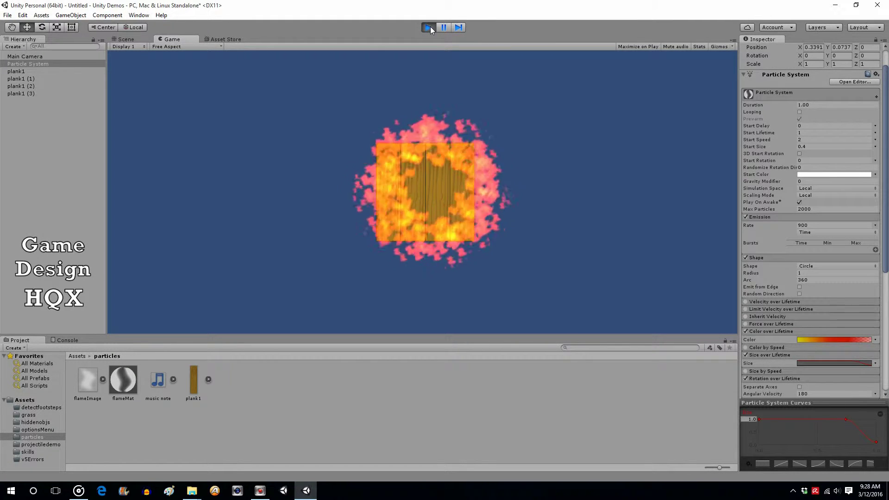
left_click(430, 27)
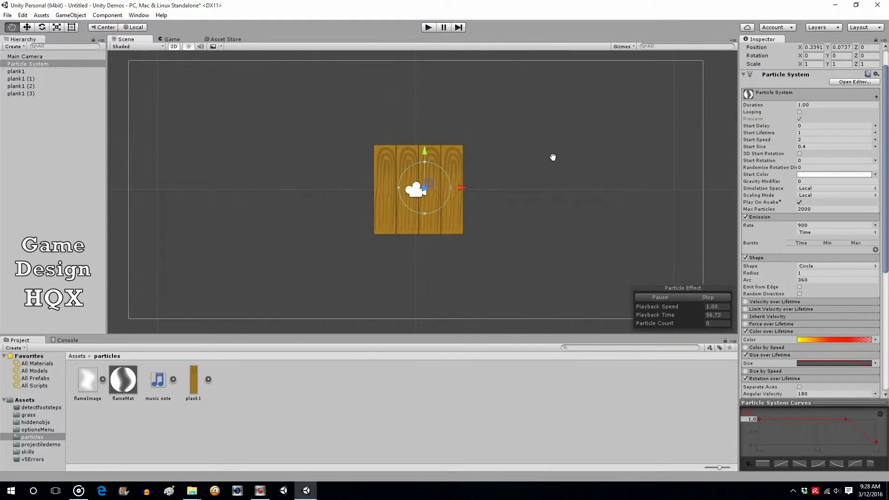
left_click_drag(886, 199, 887, 321)
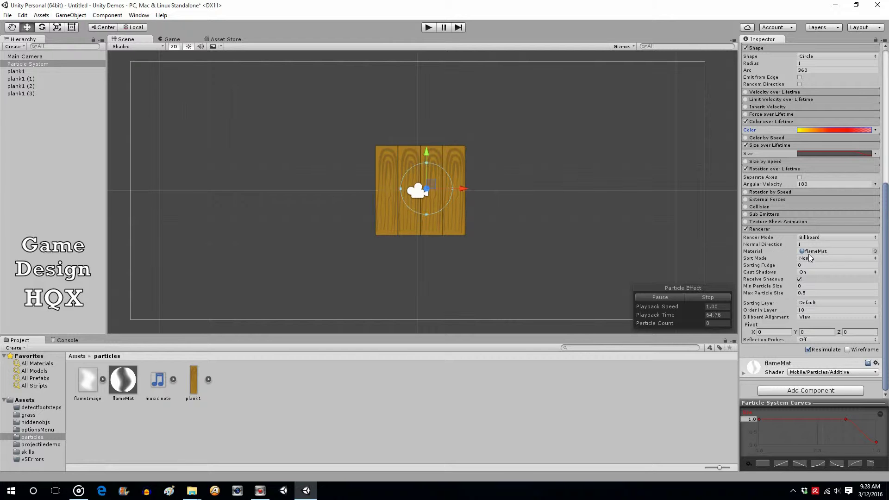
scroll(886, 205, "up", 15)
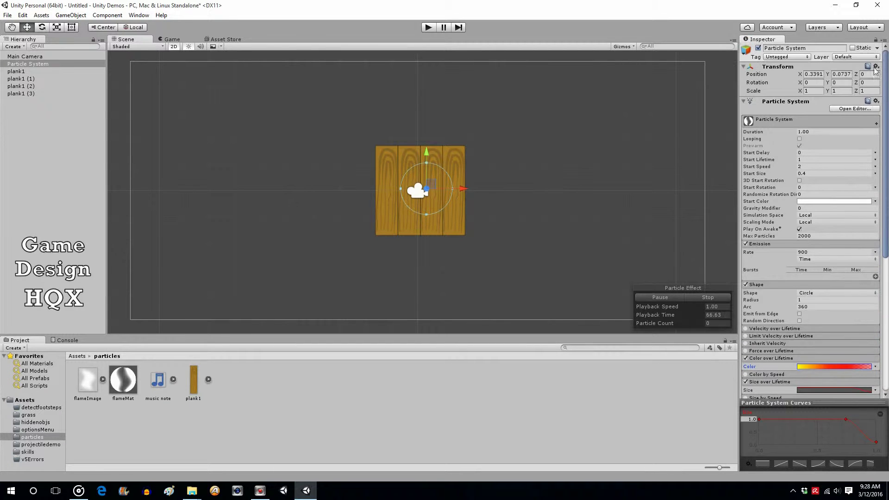
Enable Looping so the fire emits continuously.
left_click(800, 139)
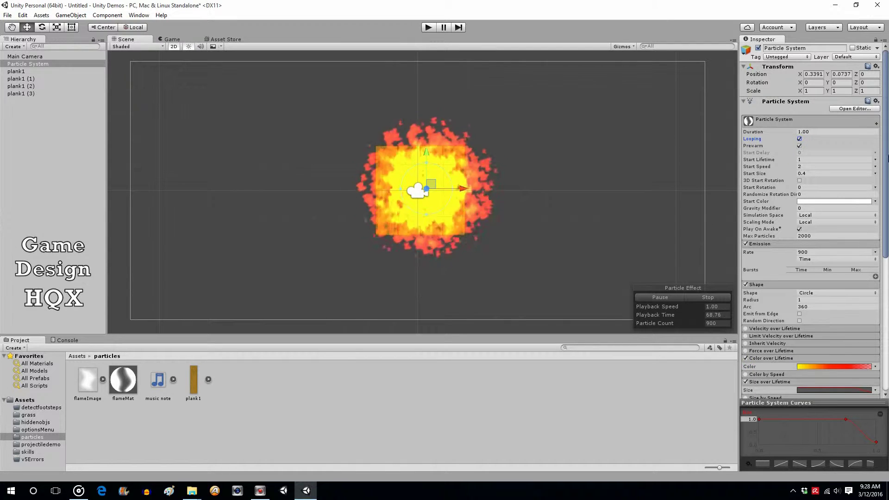
left_click_drag(887, 174, 885, 334)
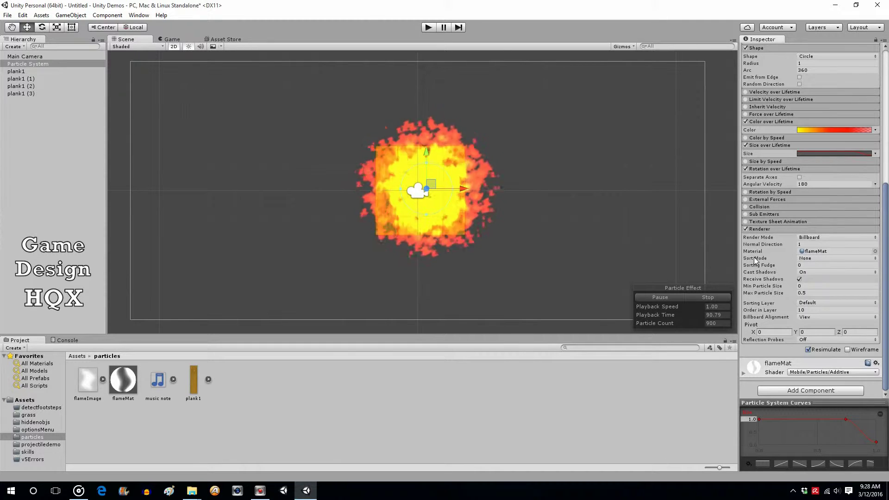
Try sort modes By Distance and Oldest in Front, settling on Youngest in Front.
left_click(864, 257)
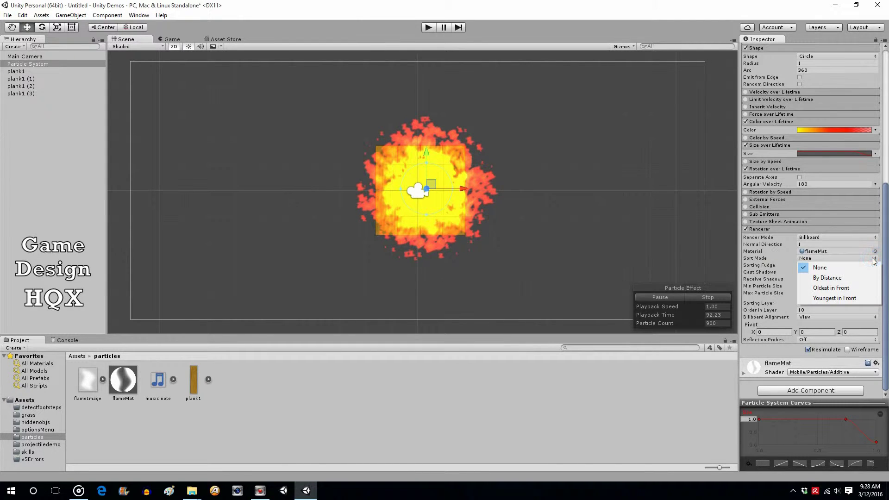
left_click(846, 278)
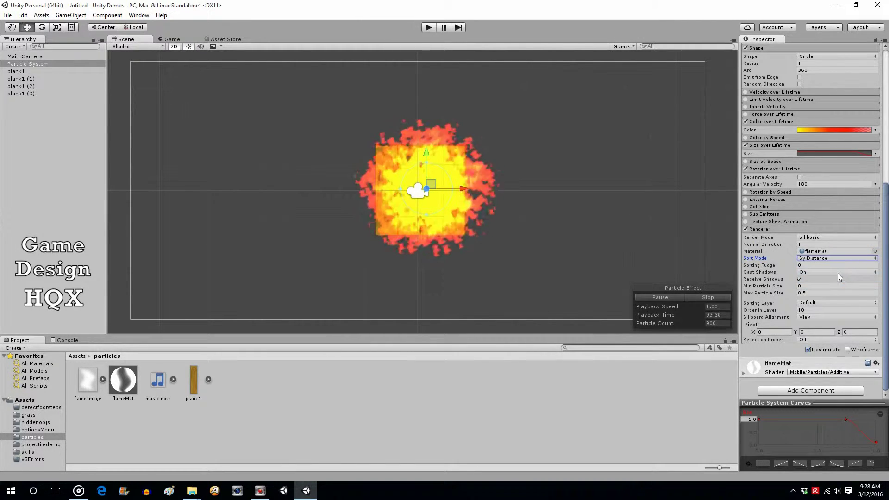
left_click(844, 258)
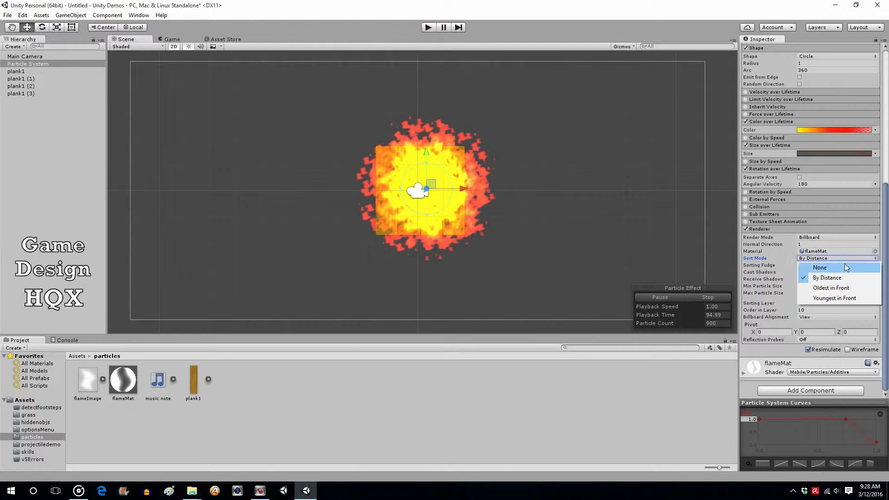
left_click(845, 288)
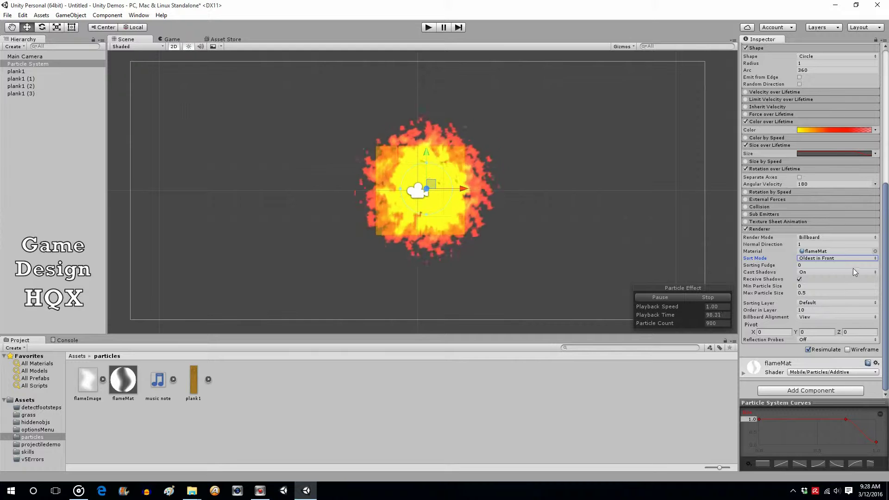
left_click(860, 258)
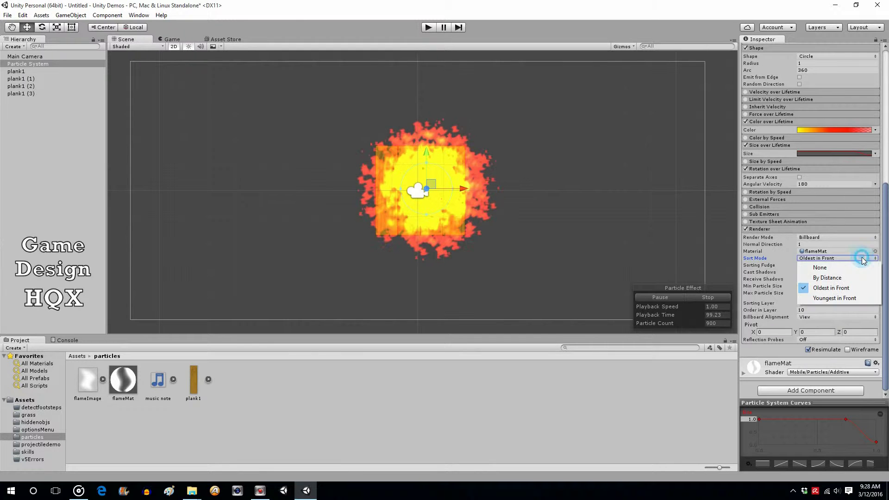
left_click(857, 297)
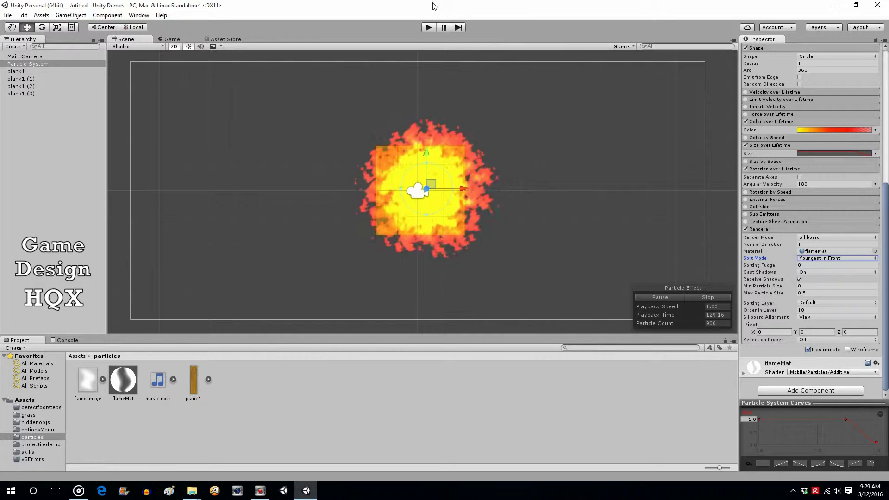
left_click(427, 27)
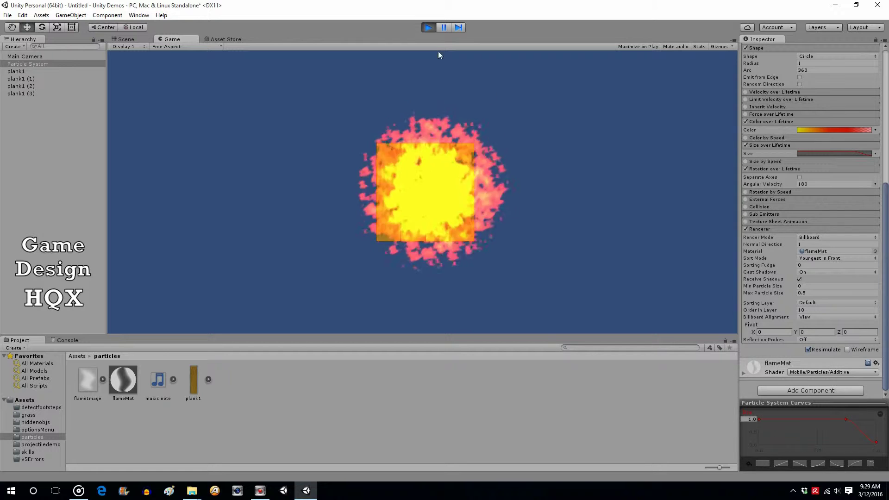
left_click(428, 28)
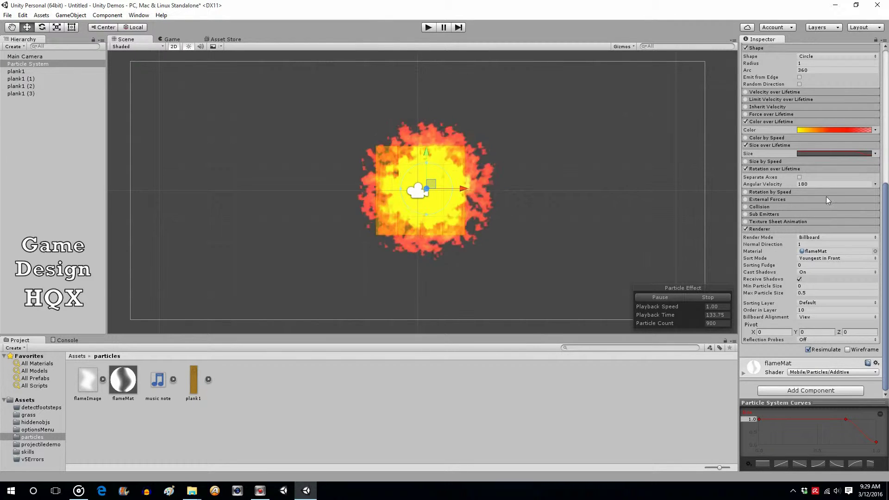
scroll(887, 203, "up", 1)
left_click_drag(886, 203, 886, 94)
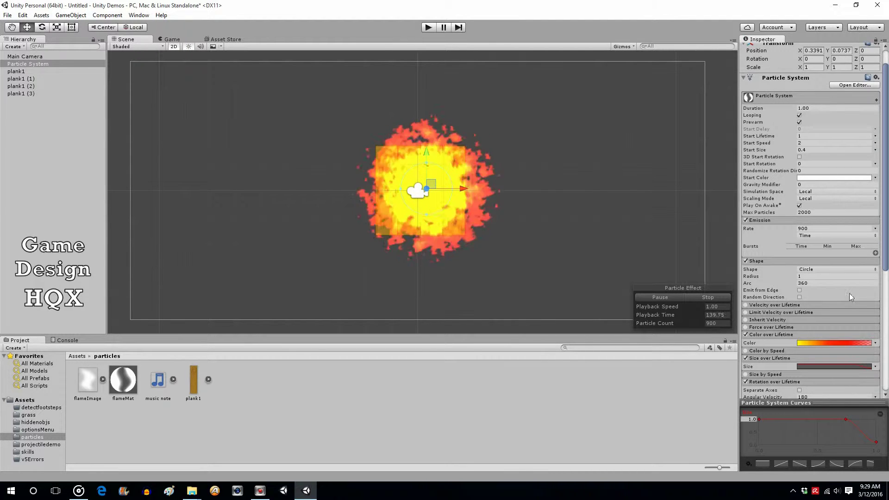
Enable Velocity over Lifetime, try X values like 1, 2, 4, and return X to 0.
left_click(757, 306)
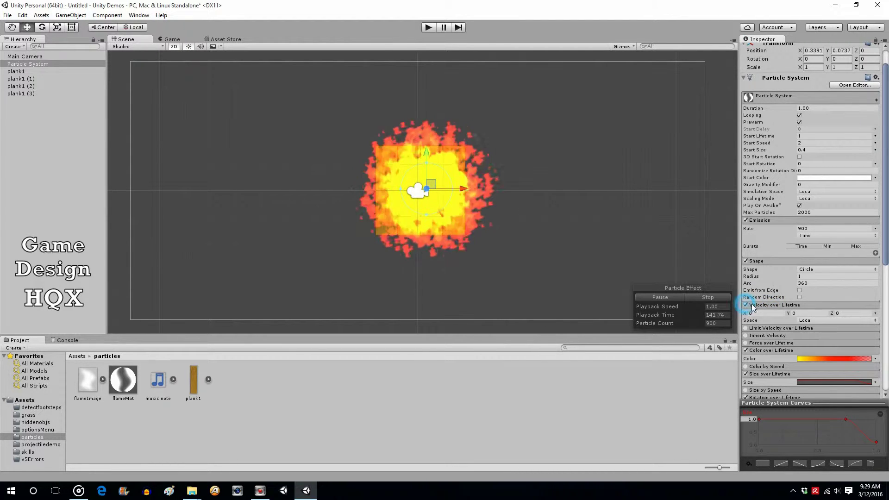
left_click(747, 305)
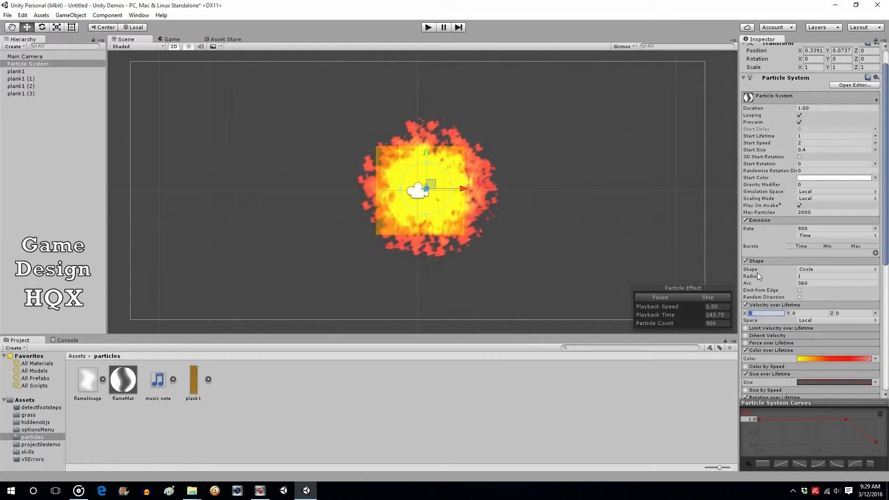
type("1")
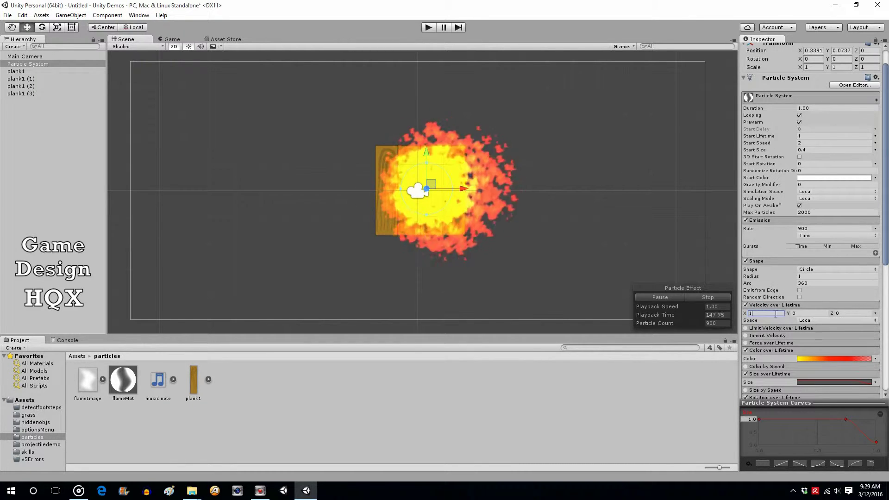
type("2")
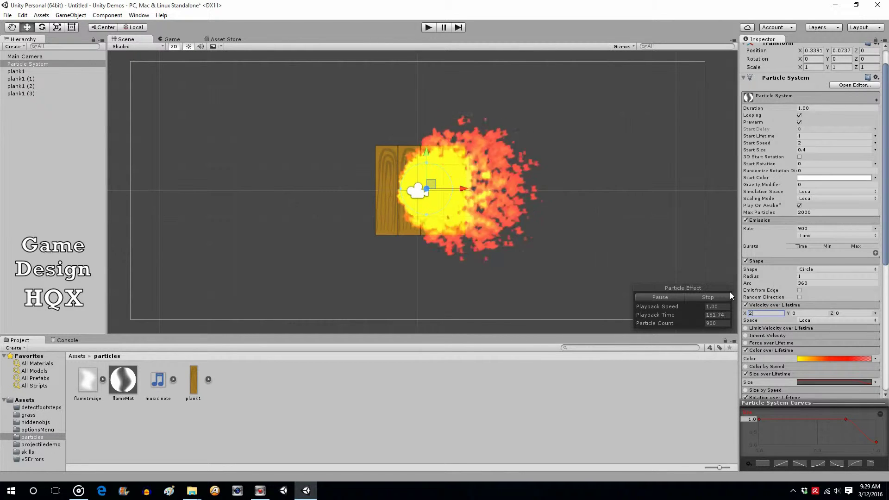
left_click(762, 314)
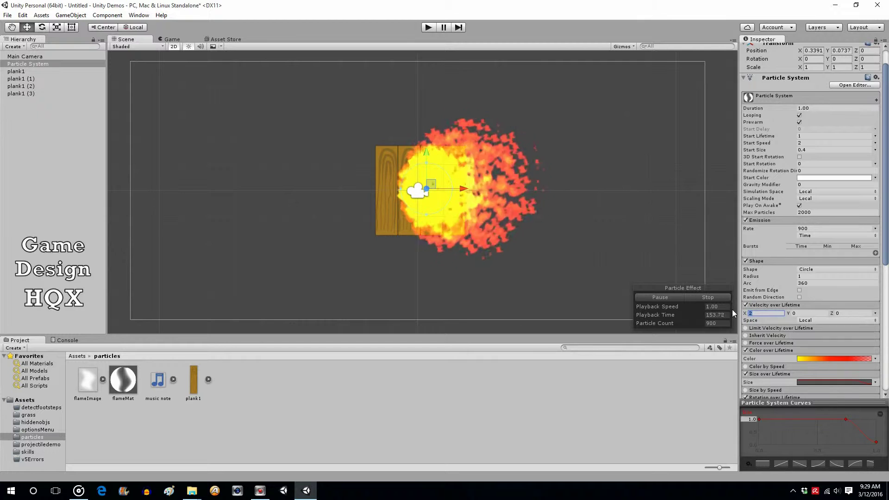
type("4")
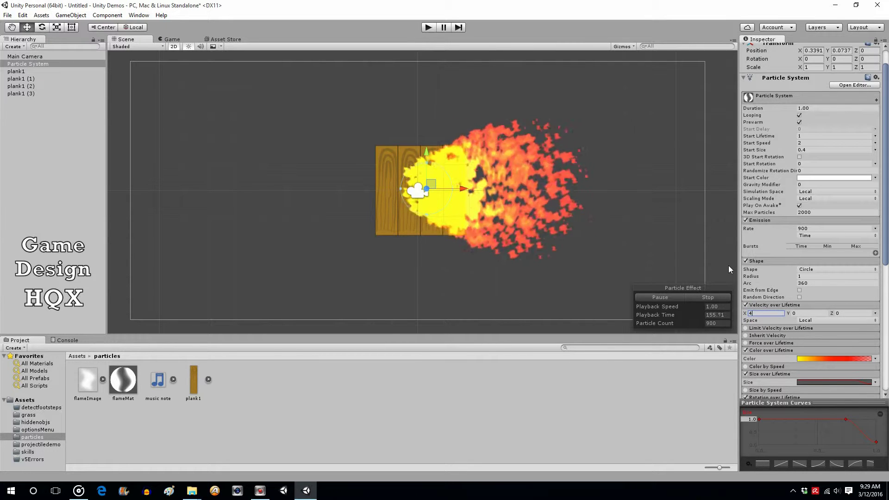
left_click(758, 315)
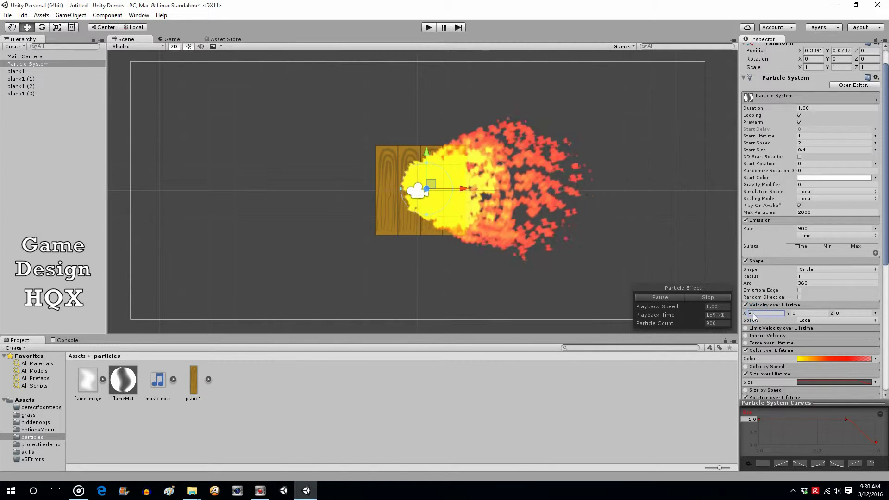
type("0")
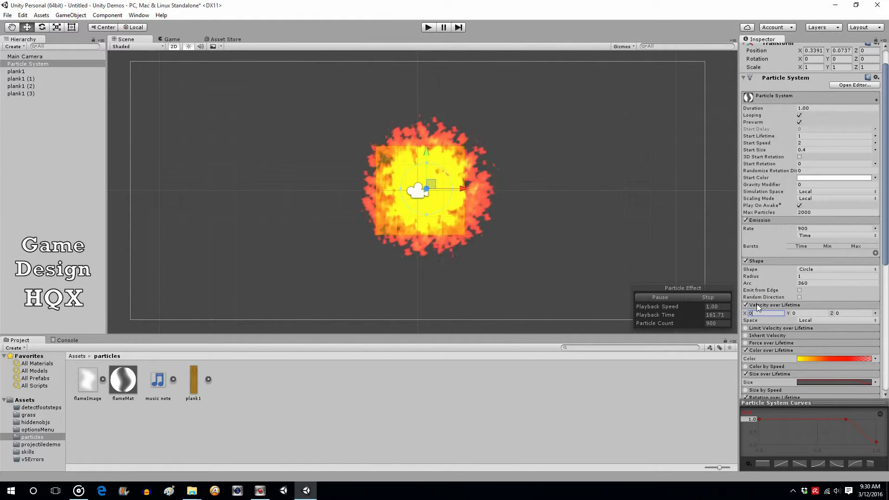
key("Tab")
type("1")
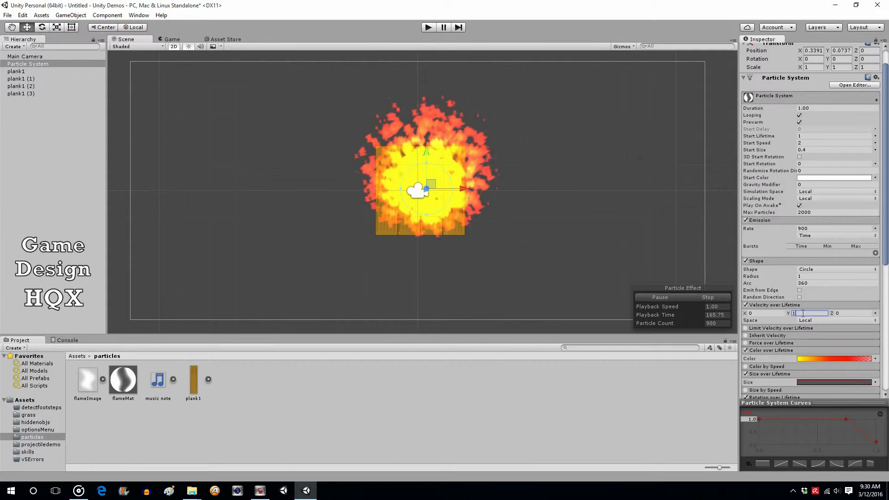
type("2")
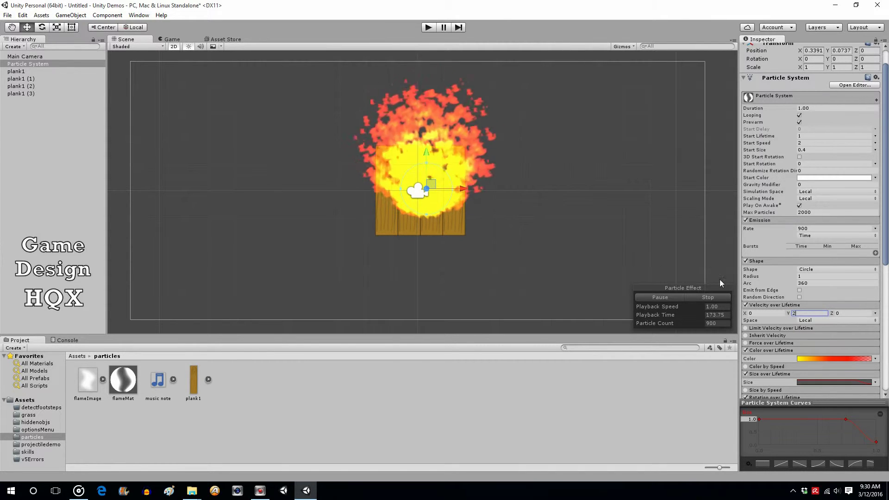
Try Y and Z velocities, reset Z to 0, and set Y to 2 so flames rise.
left_click(808, 317)
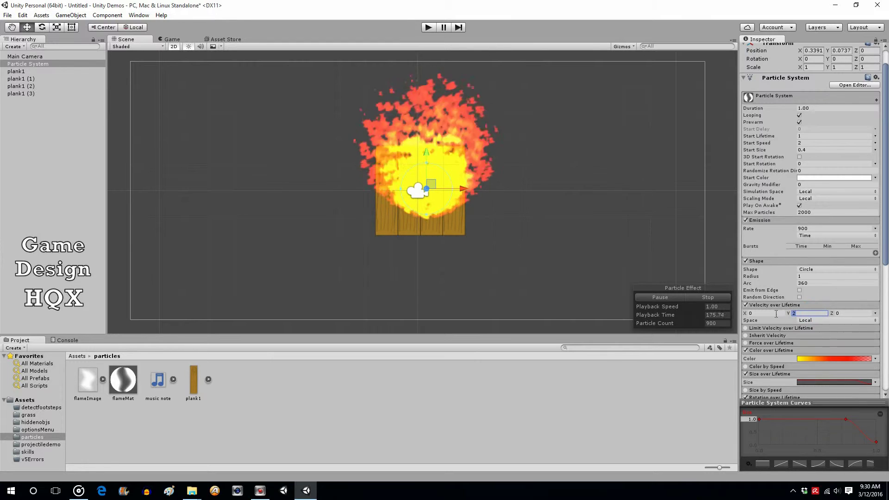
type("0")
key("Return")
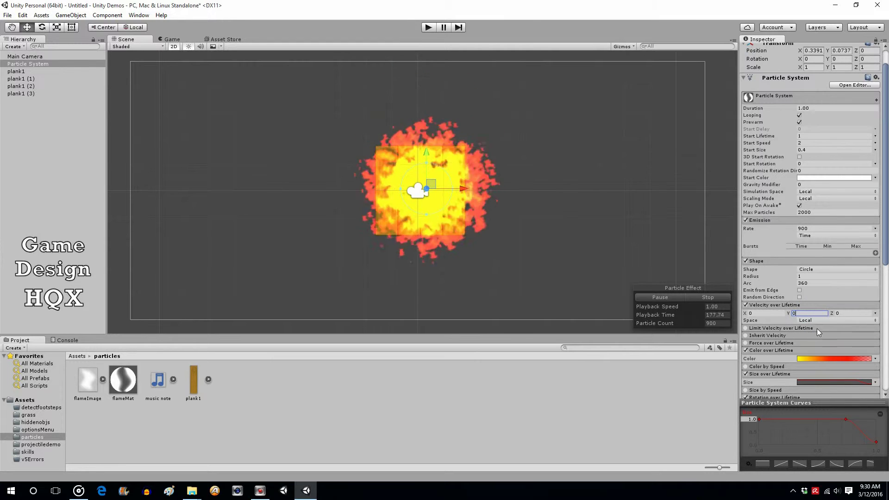
left_click(847, 313)
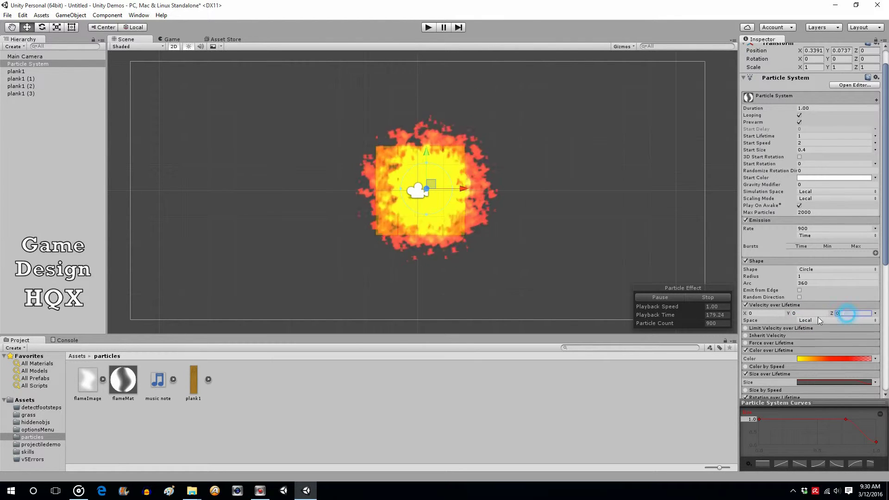
type("52.5")
left_click(841, 313)
type("0")
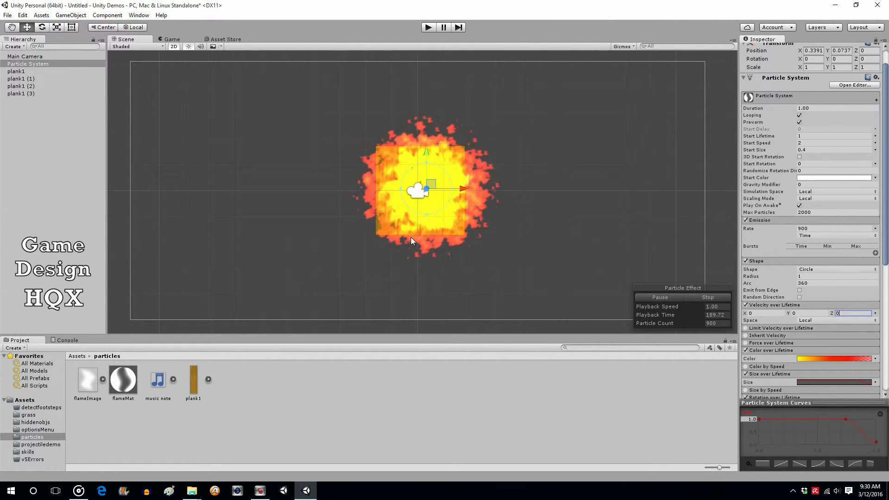
left_click(799, 313)
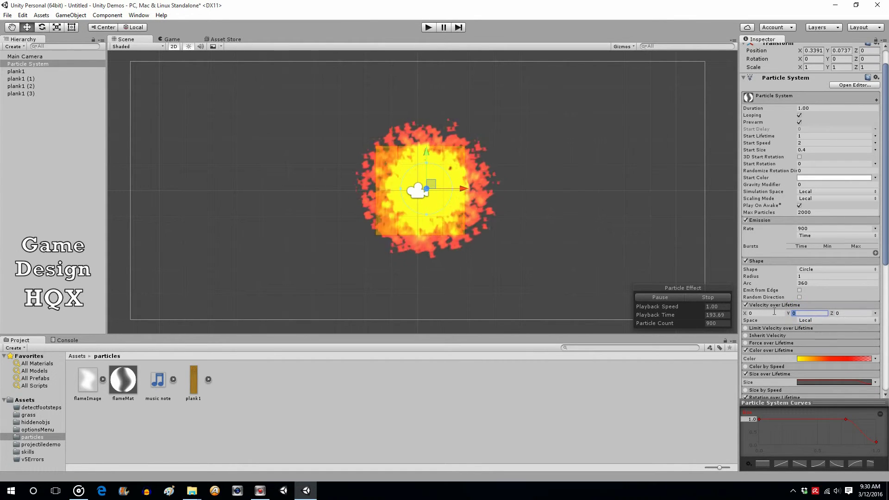
type("2")
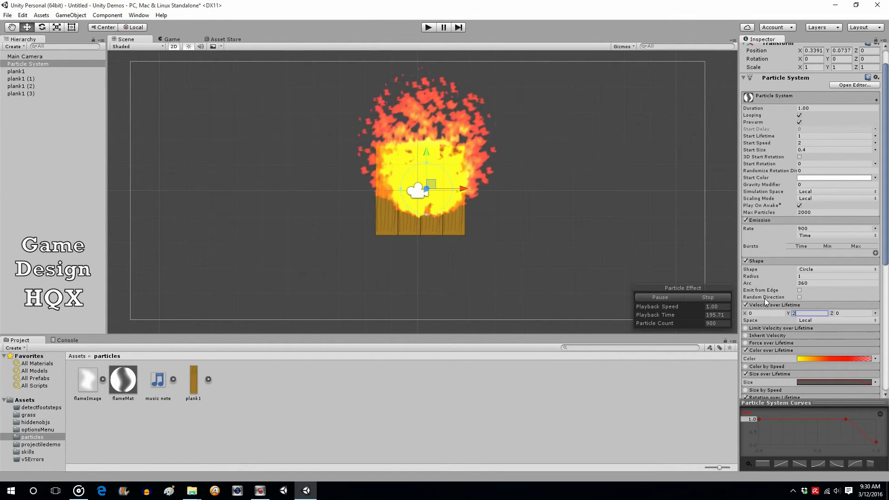